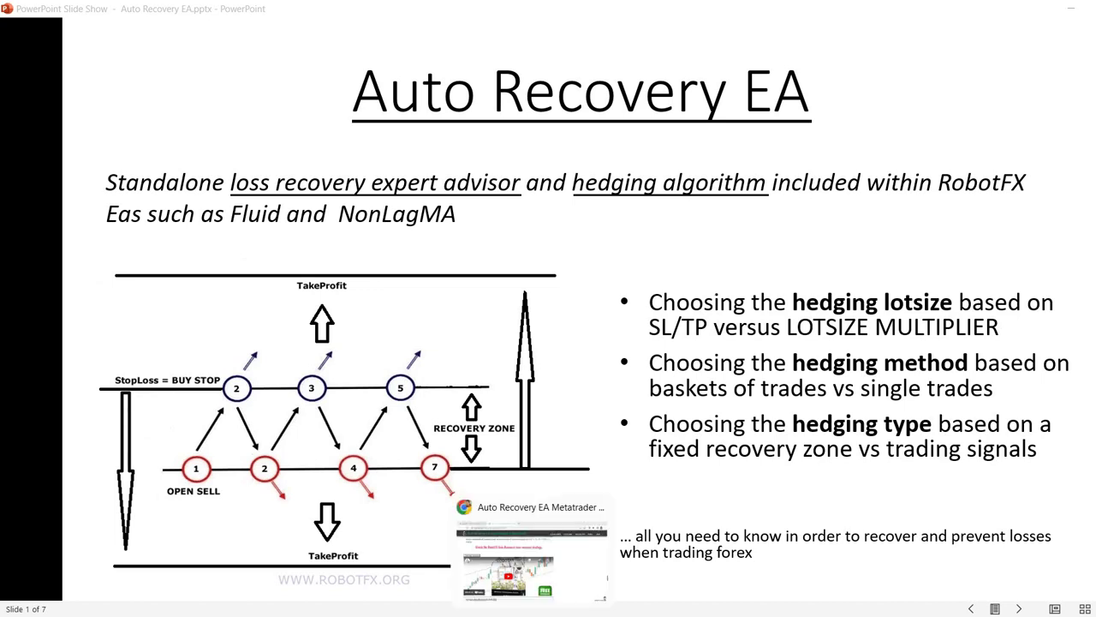
Switch to the browser, look through the expert advisors on the RobotFX homepage, and return to the slideshow.
{"action": "left_click", "coordinate": [531, 612]}
{"action": "left_click", "coordinate": [120, 16]}
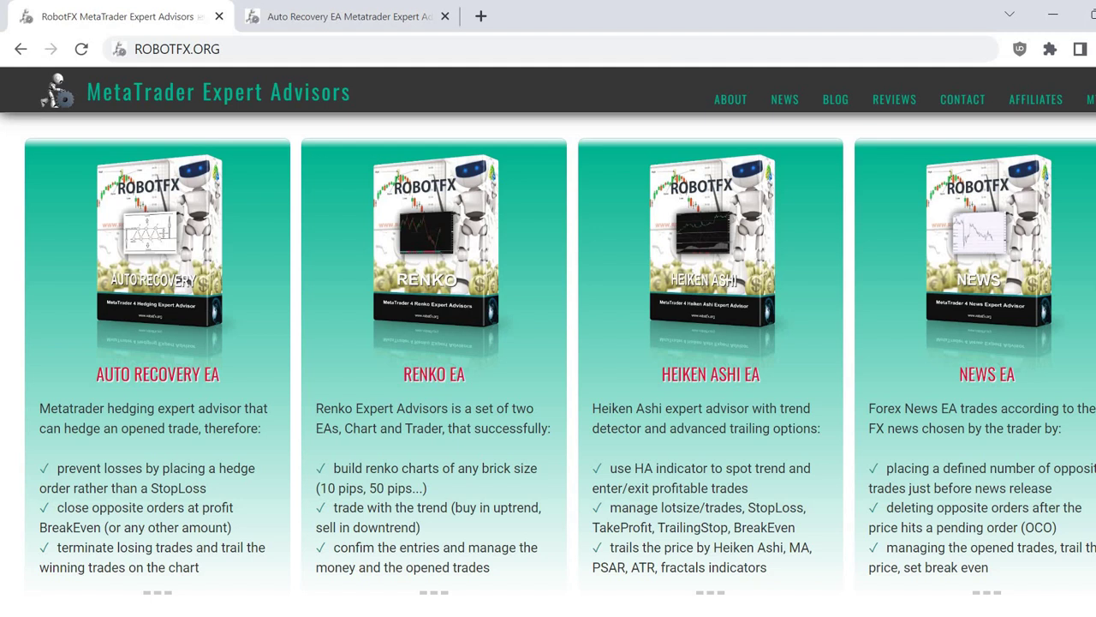
{"action": "scroll", "coordinate": [159, 222], "scroll_direction": "down", "scroll_amount": 8}
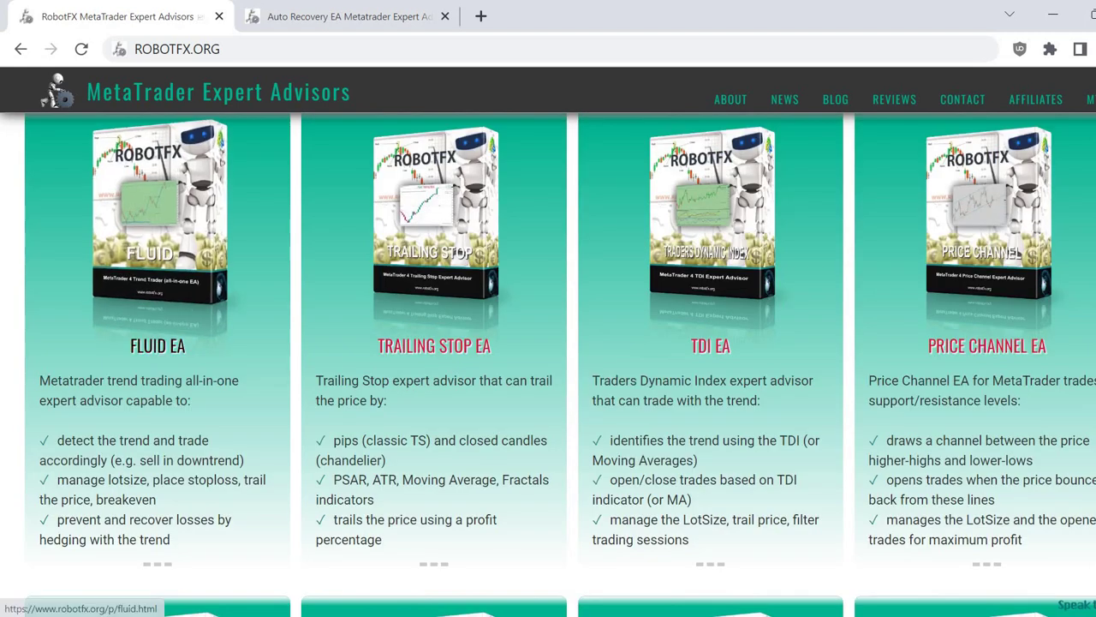
{"action": "scroll", "coordinate": [436, 222], "scroll_direction": "down", "scroll_amount": 4}
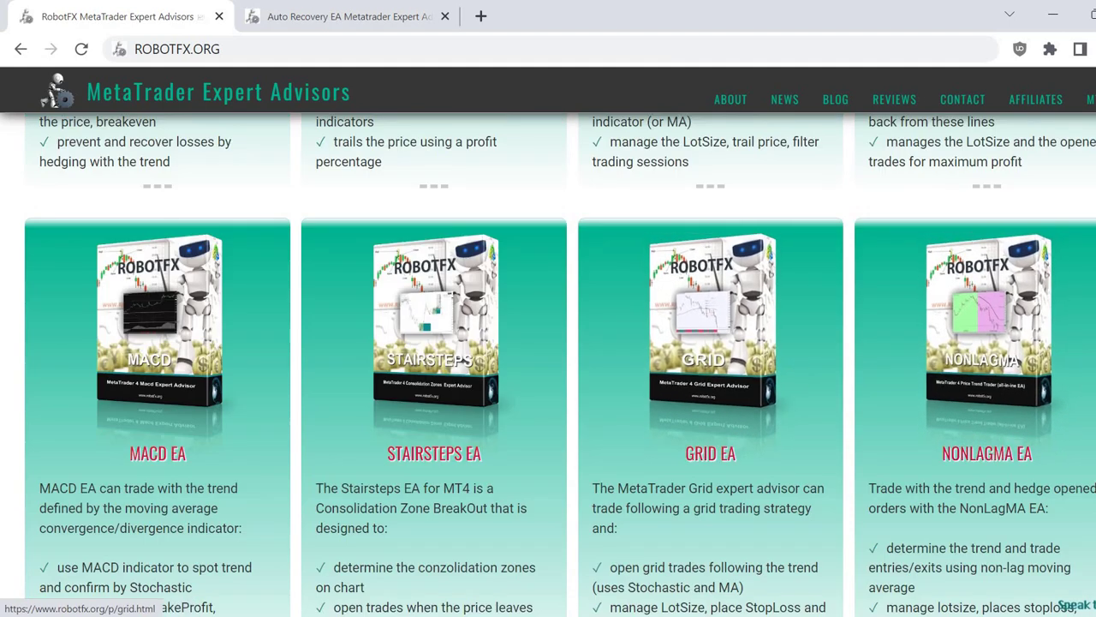
{"action": "left_click", "coordinate": [798, 615]}
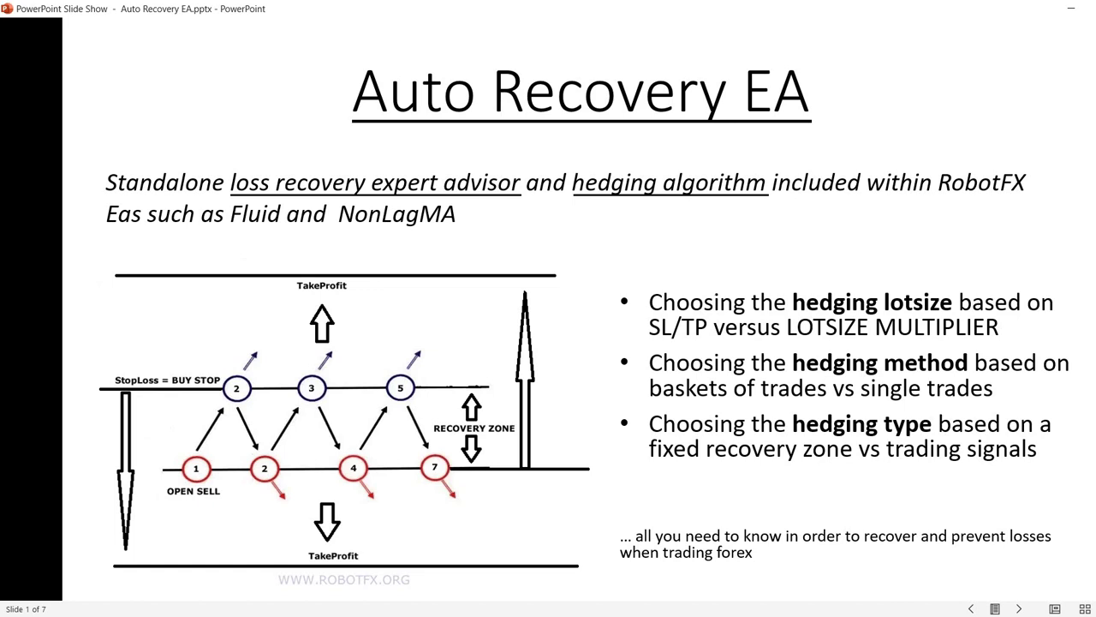
Advance the slideshow to the slide on hedging lot size based on SL/TP and switch to the MetaTrader EURUSDb,H1 chart.
{"action": "key", "text": "Right"}
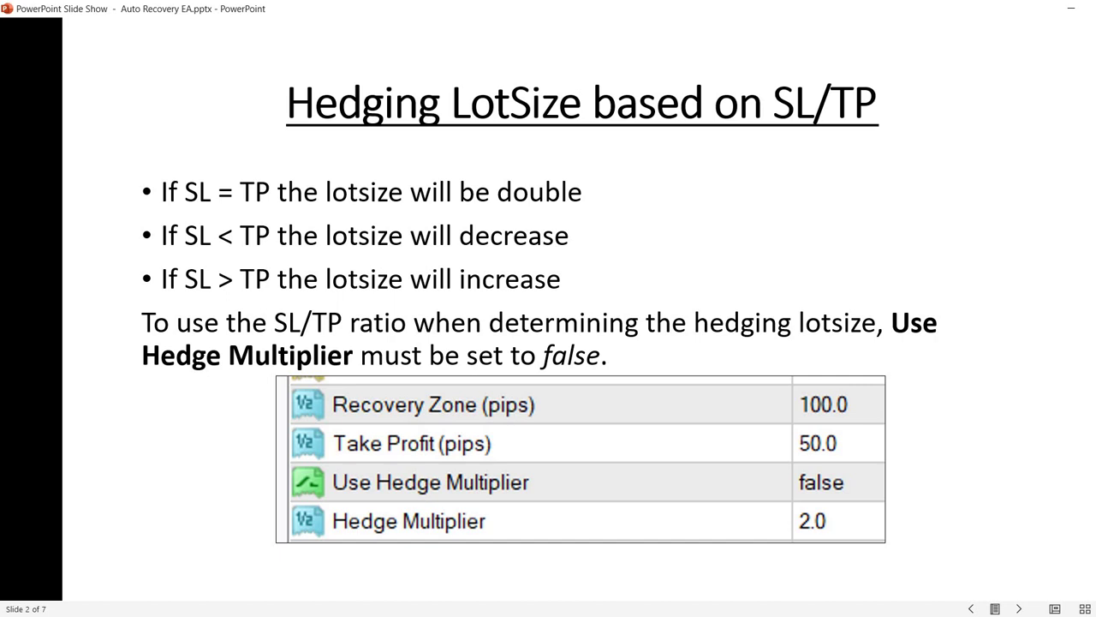
{"action": "mouse_move", "coordinate": [829, 613]}
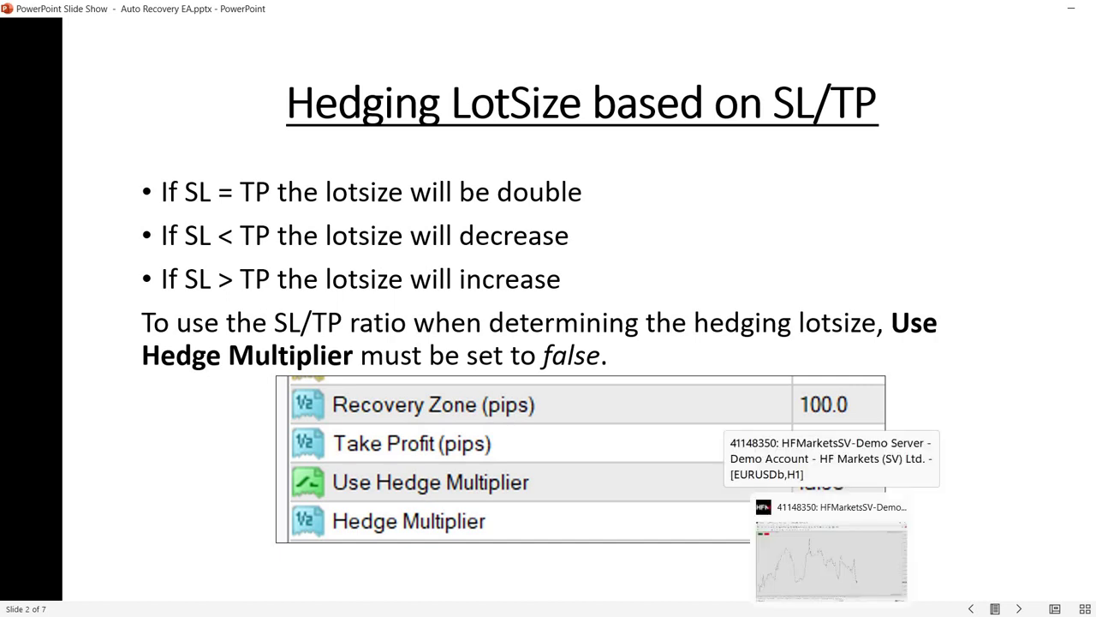
{"action": "left_click", "coordinate": [829, 546]}
In the Auto Recovery EA inputs, set Use Hedge Multiplier to false and Hedge Multiplier to 2, and apply the settings.
{"action": "key", "text": "F7"}
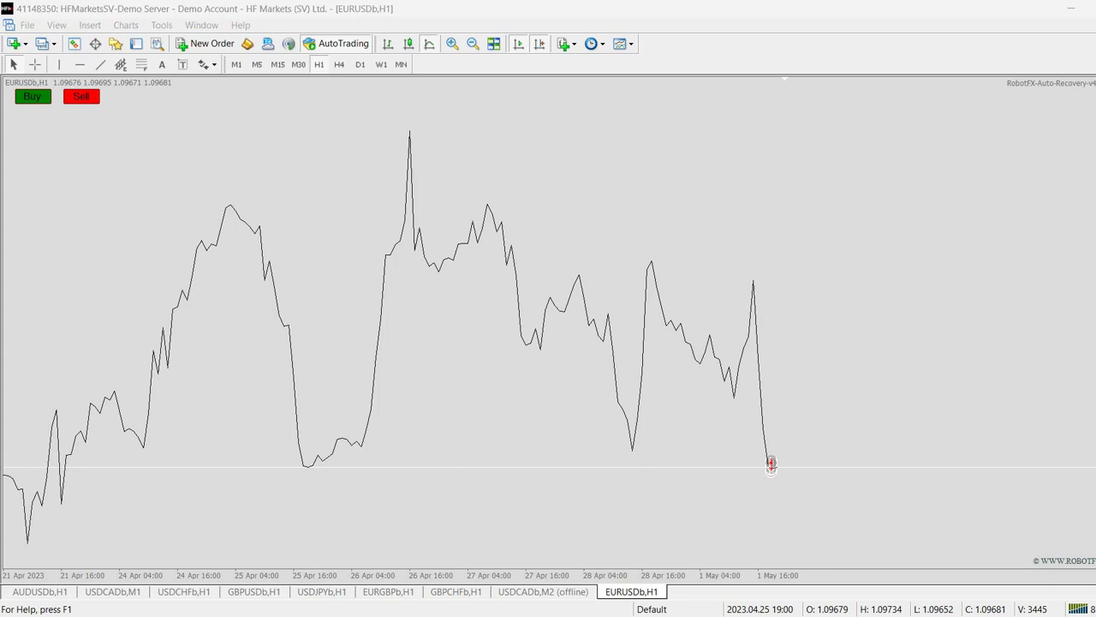
{"action": "double_click", "coordinate": [625, 183]}
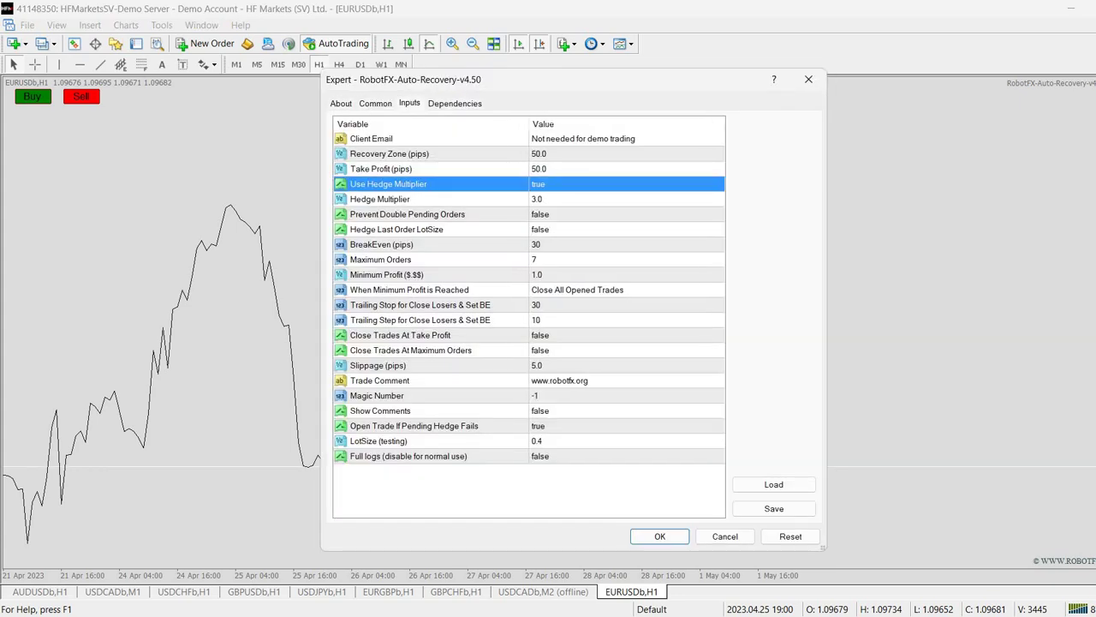
{"action": "key", "text": "Return"}
{"action": "double_click", "coordinate": [625, 198]}
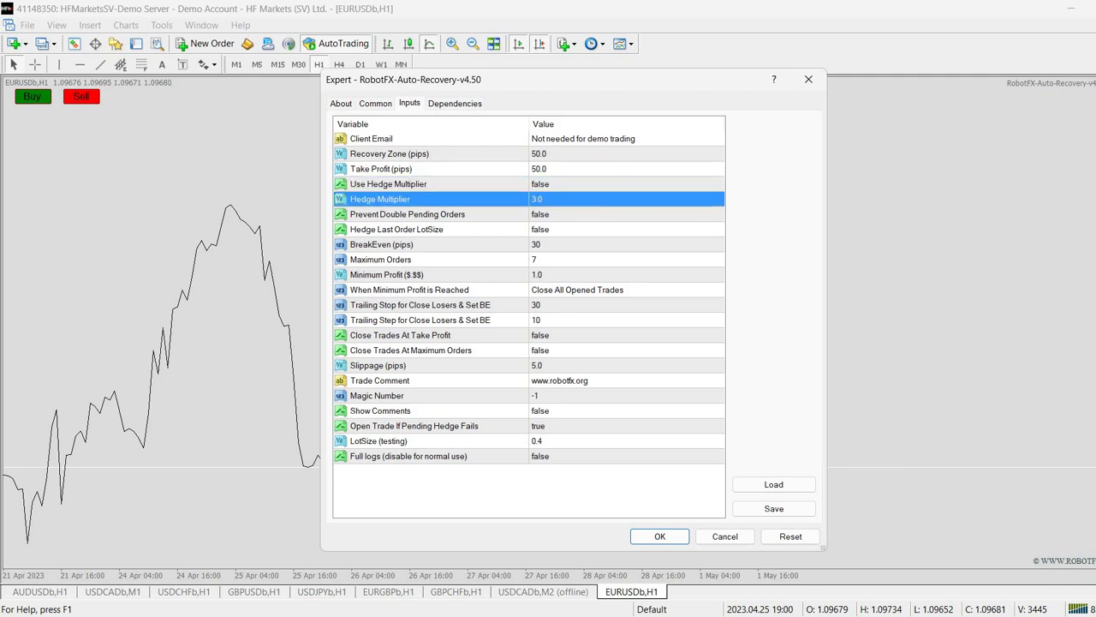
{"action": "type", "text": "2"}
{"action": "key", "text": "Return"}
{"action": "left_click", "coordinate": [539, 154]}
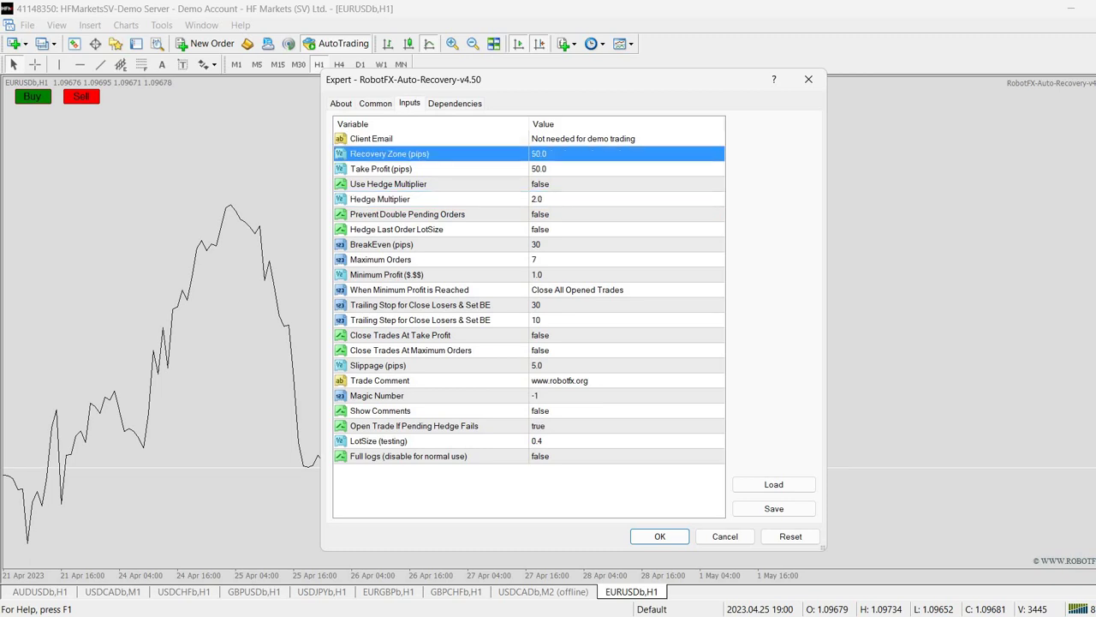
{"action": "left_click", "coordinate": [539, 169]}
{"action": "left_click", "coordinate": [659, 536]}
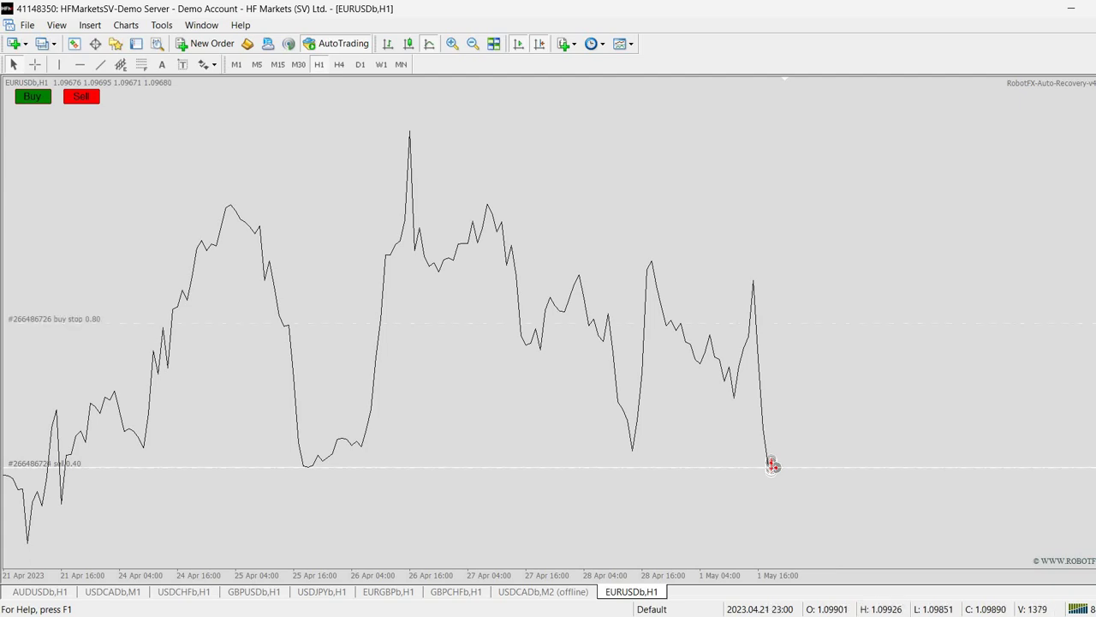
Close the open 0.40-lot sell trade and set the Auto Recovery EA's Take Profit to 100 pips.
{"action": "right_click", "coordinate": [195, 465]}
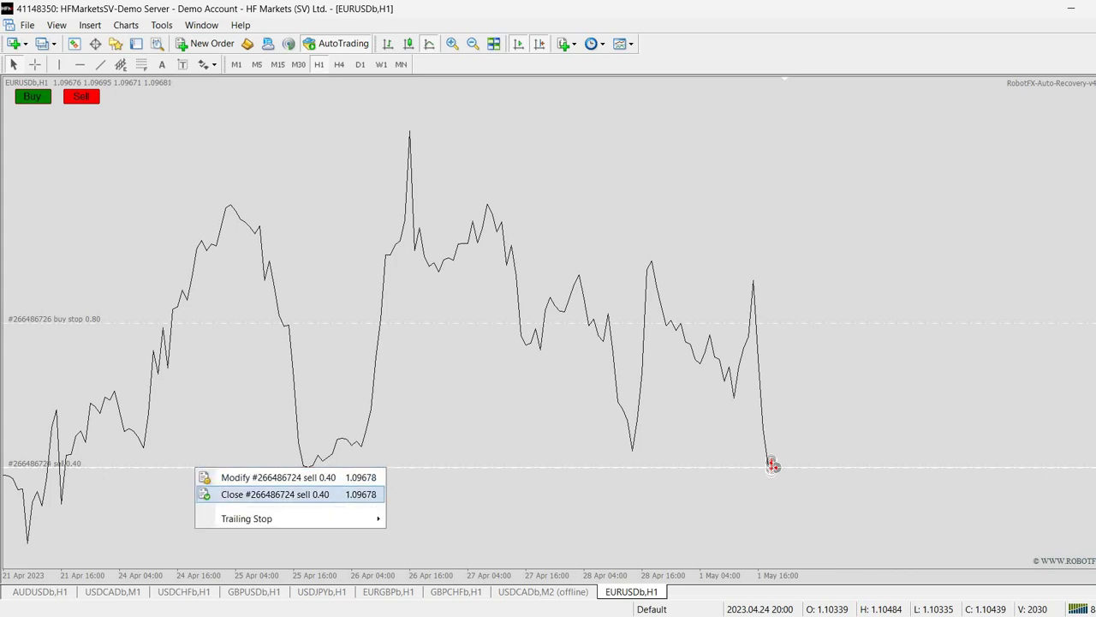
{"action": "left_click", "coordinate": [274, 494]}
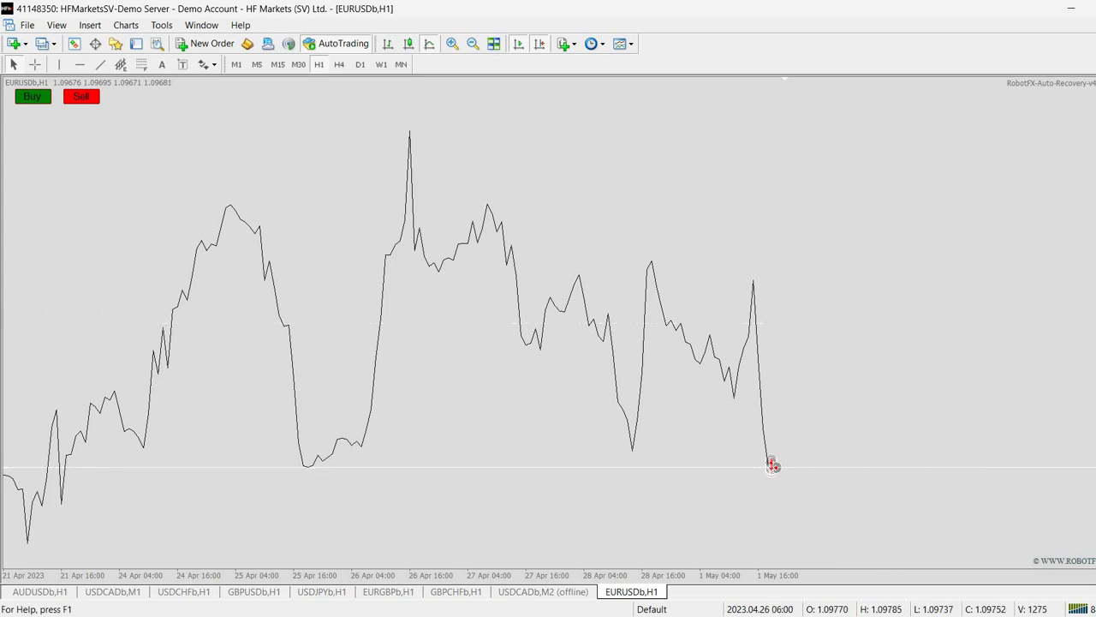
{"action": "key", "text": "F7"}
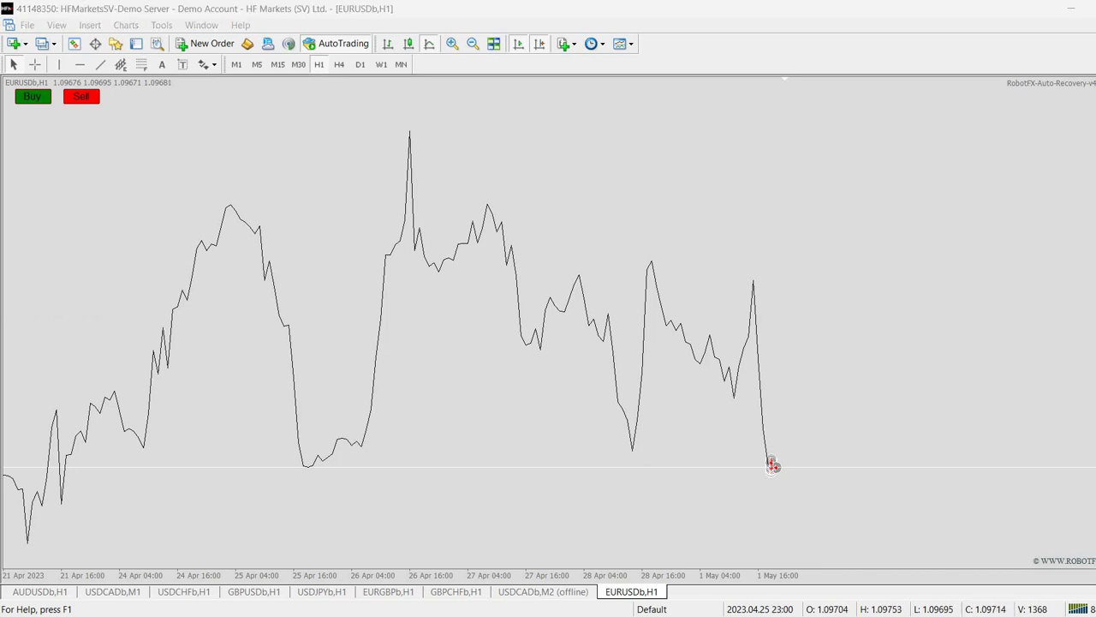
{"action": "double_click", "coordinate": [539, 169]}
{"action": "type", "text": "100"}
{"action": "left_click", "coordinate": [538, 199]}
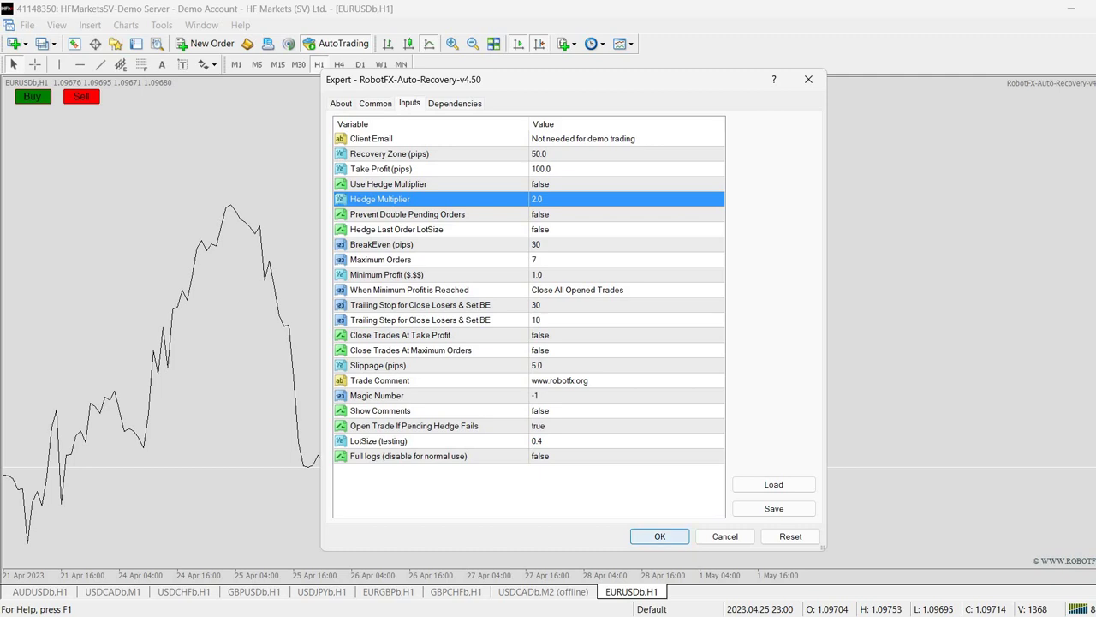
{"action": "left_click", "coordinate": [659, 536]}
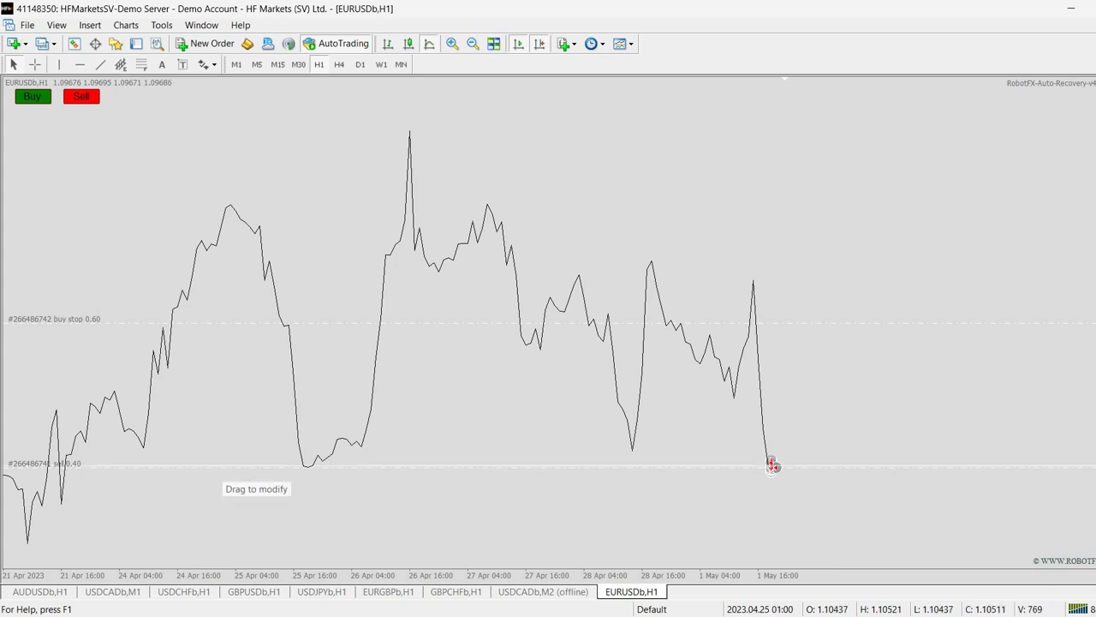
Close the open sell trade and set the EA's Take Profit to 50 pips and Recovery Zone to 100 pips.
{"action": "right_click", "coordinate": [221, 466]}
{"action": "left_click", "coordinate": [282, 490]}
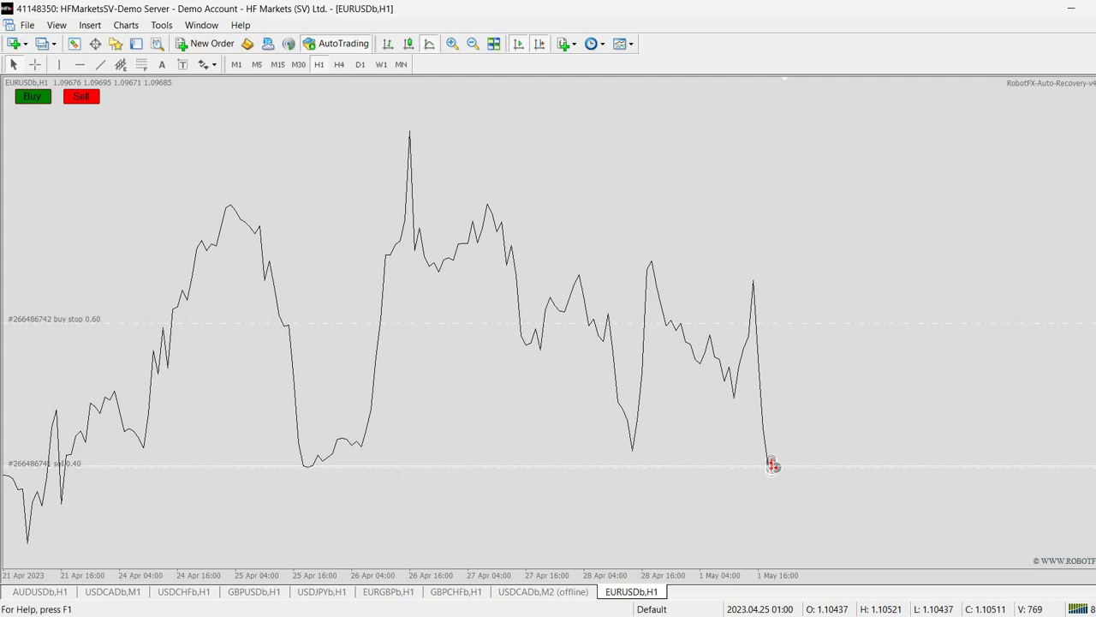
{"action": "key", "text": "F7"}
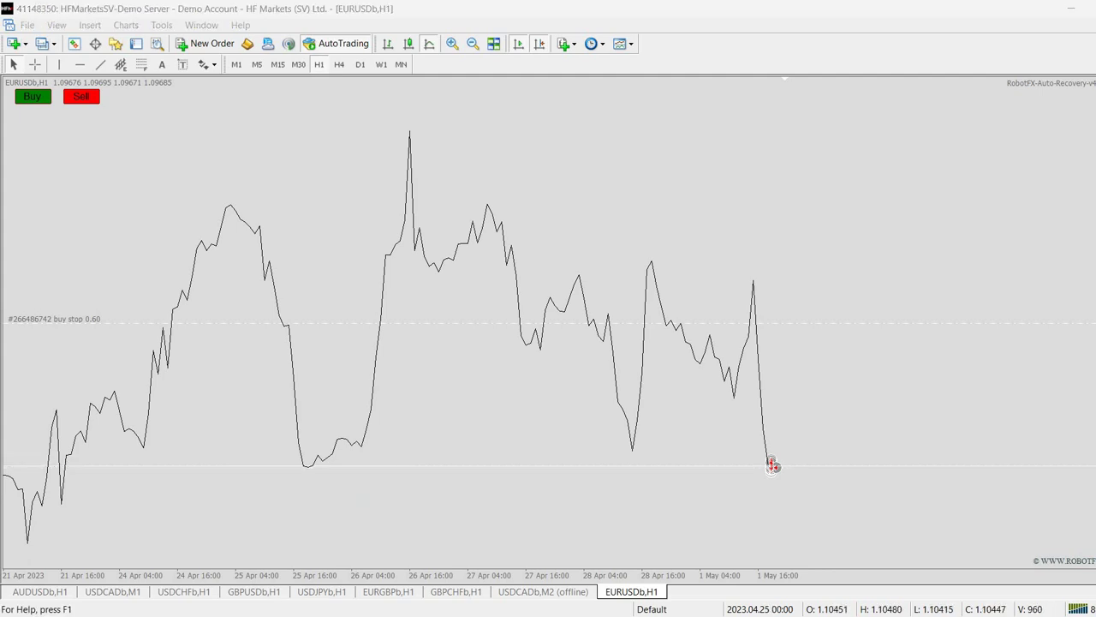
{"action": "double_click", "coordinate": [540, 169]}
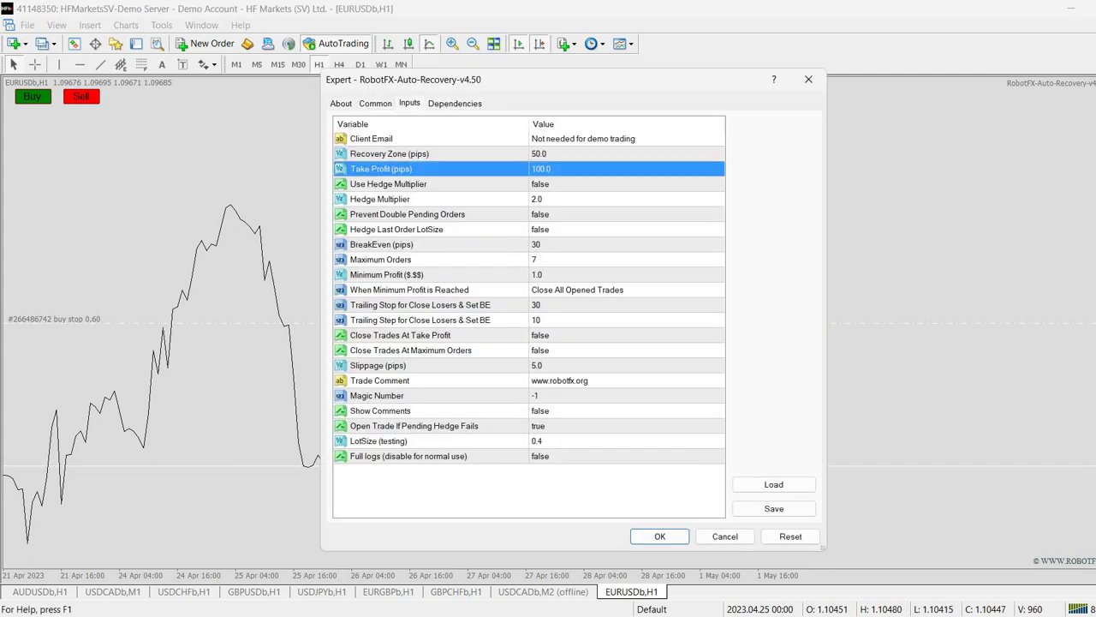
{"action": "type", "text": "50"}
{"action": "double_click", "coordinate": [540, 153]}
{"action": "double_click", "coordinate": [539, 154]}
{"action": "type", "text": "100"}
{"action": "key", "text": "Return"}
{"action": "left_click", "coordinate": [658, 537]}
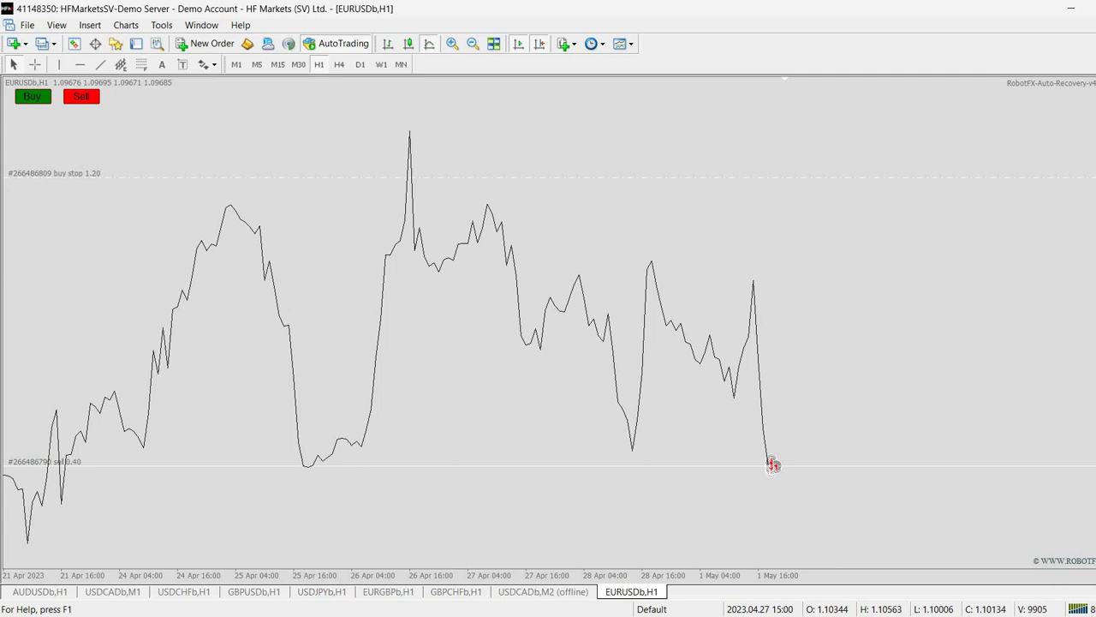
Close the open 0.40-lot sell trade on the EURUSDb chart.
{"action": "mouse_move", "coordinate": [580, 315]}
{"action": "right_click", "coordinate": [480, 463]}
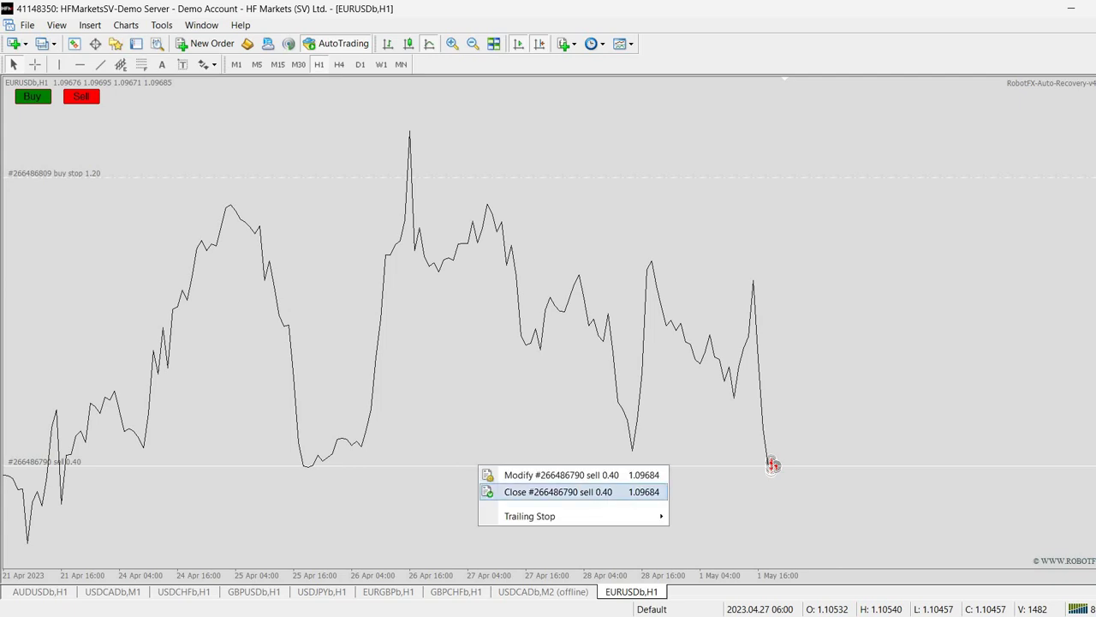
{"action": "left_click", "coordinate": [531, 490]}
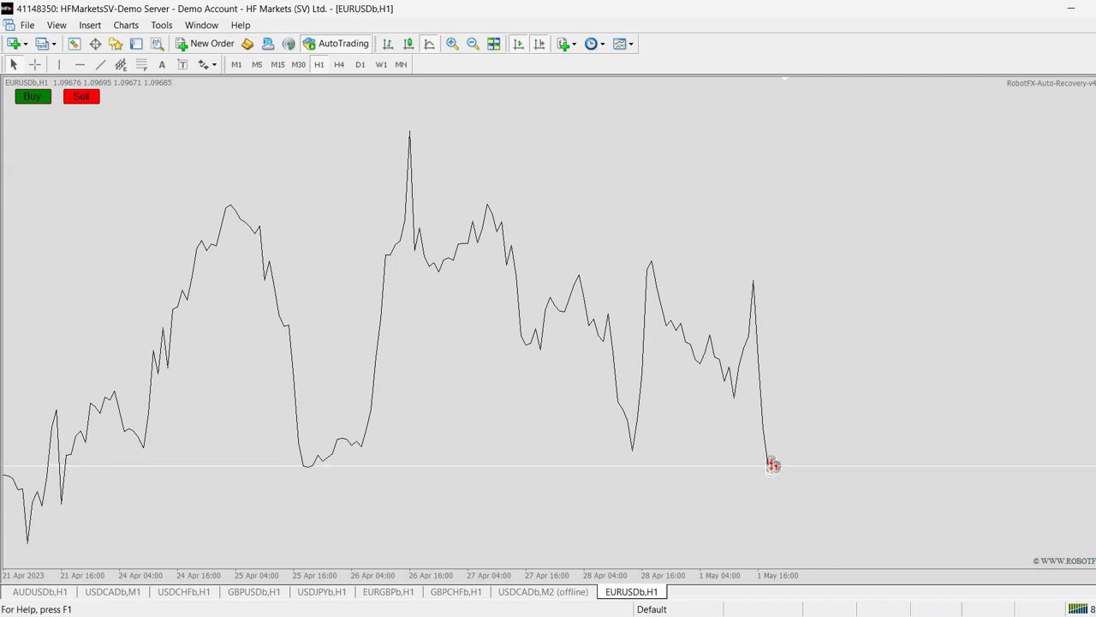
Switch to the slideshow, advance to the slide on hedging lot size based on multiplier, and return to MetaTrader.
{"action": "key", "text": "alt+Tab"}
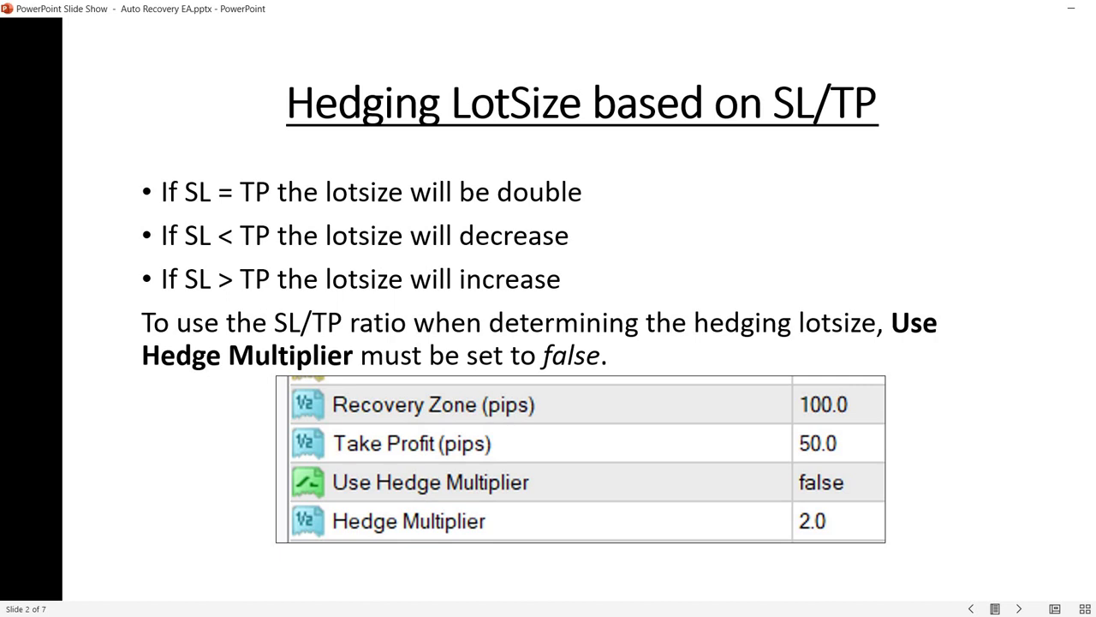
{"action": "key", "text": "Right"}
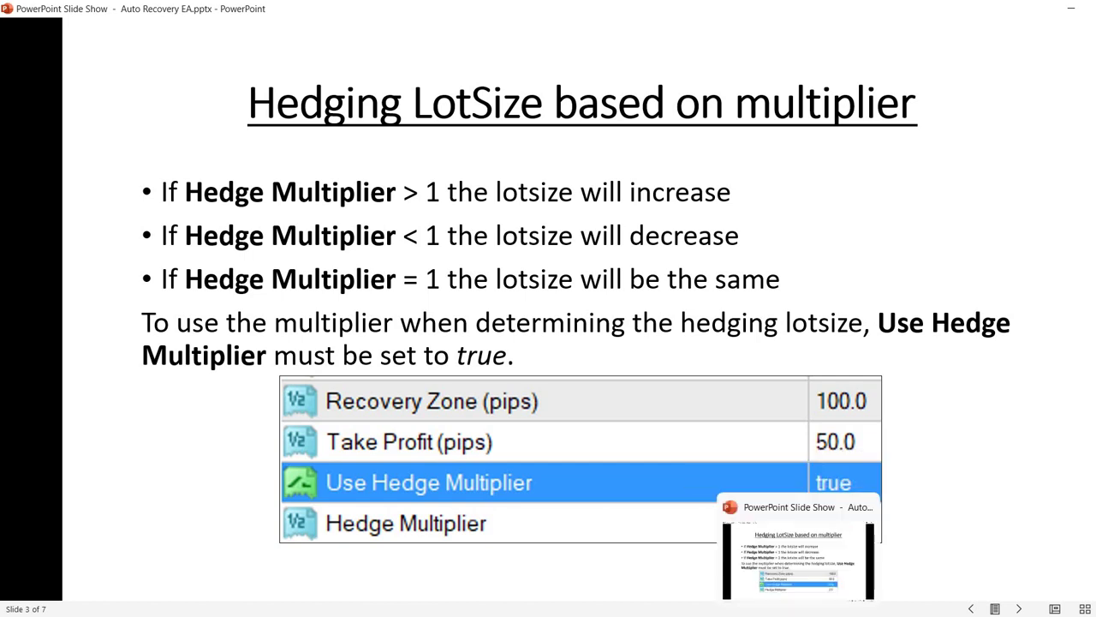
{"action": "left_click", "coordinate": [829, 614]}
In the Auto Recovery EA inputs, set Use Hedge Multiplier to true and Recovery Zone to 50 pips, and apply the settings.
{"action": "key", "text": "F7"}
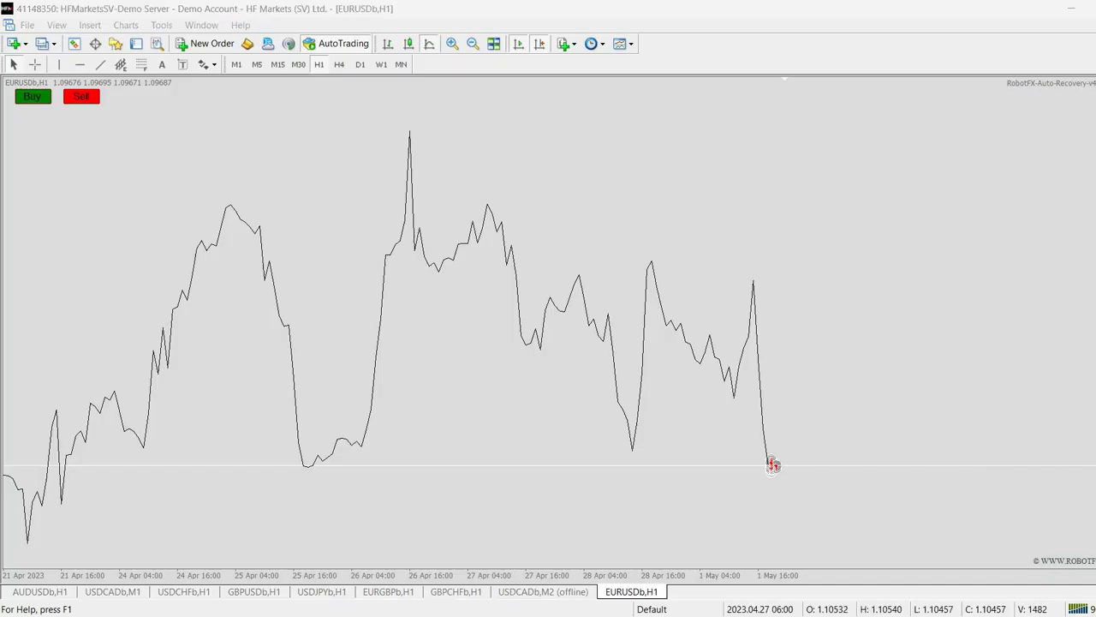
{"action": "double_click", "coordinate": [540, 183]}
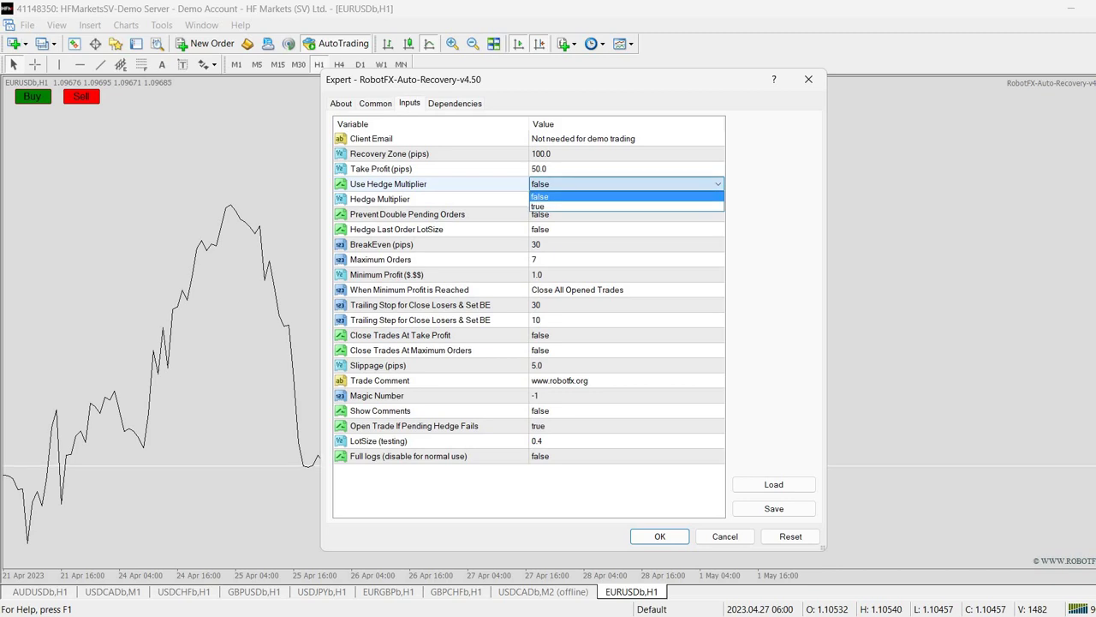
{"action": "left_click", "coordinate": [540, 206]}
{"action": "key", "text": "Return"}
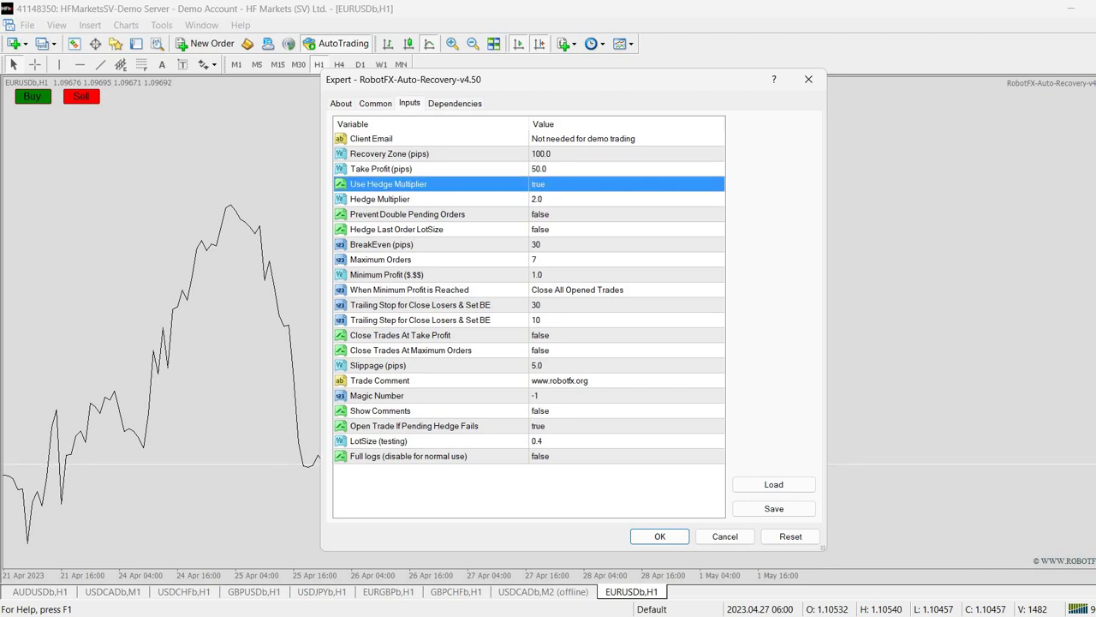
{"action": "left_click", "coordinate": [540, 198]}
{"action": "double_click", "coordinate": [540, 153]}
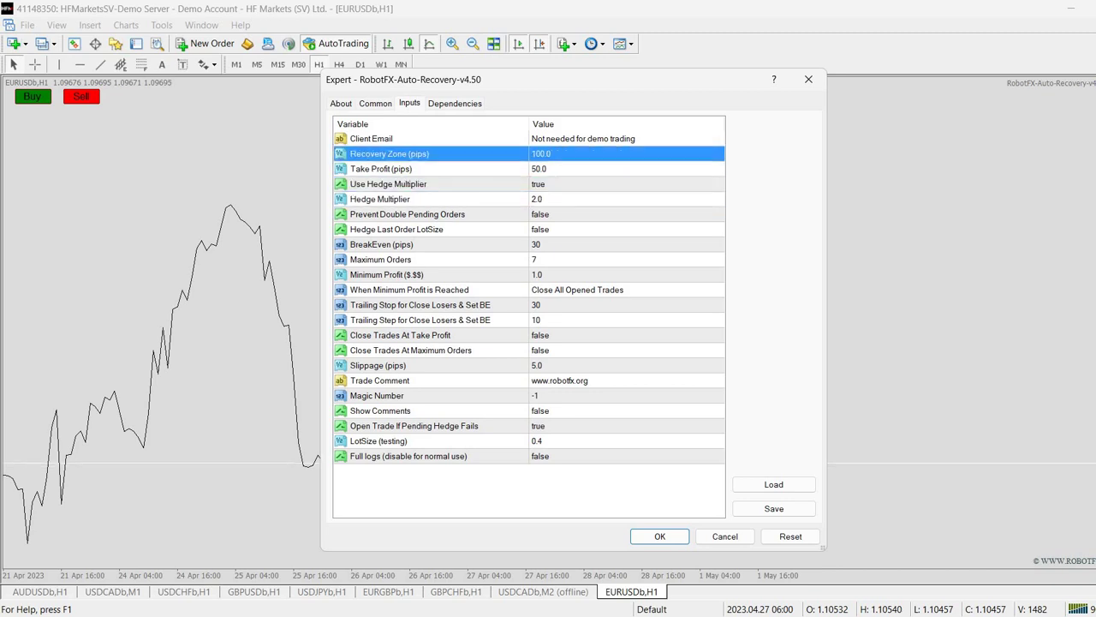
{"action": "type", "text": "50"}
{"action": "key", "text": "Return"}
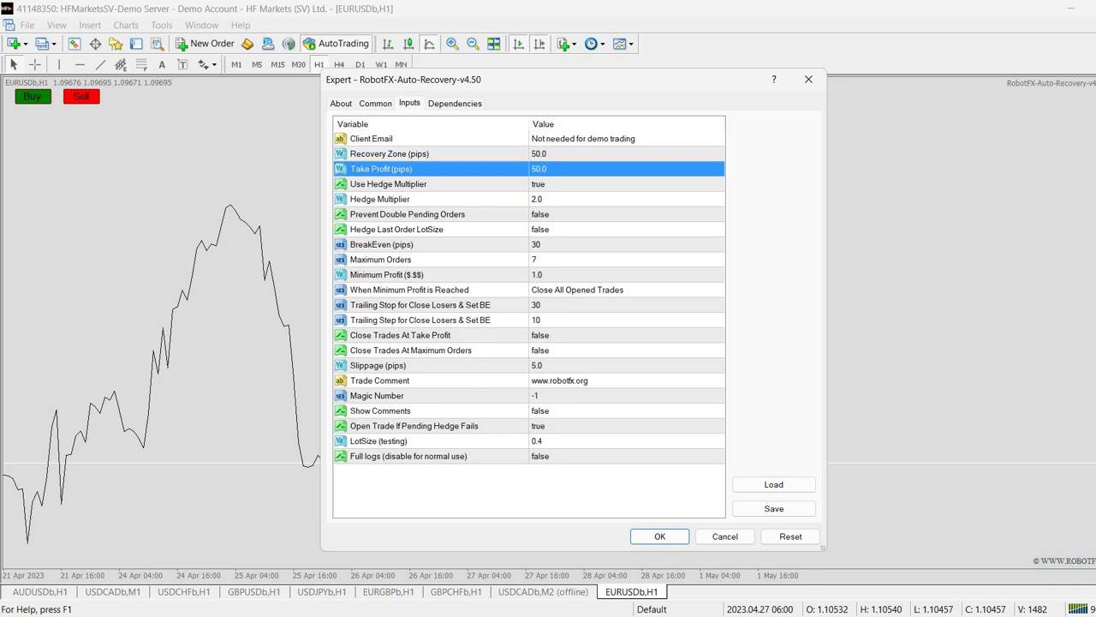
{"action": "left_click", "coordinate": [660, 536]}
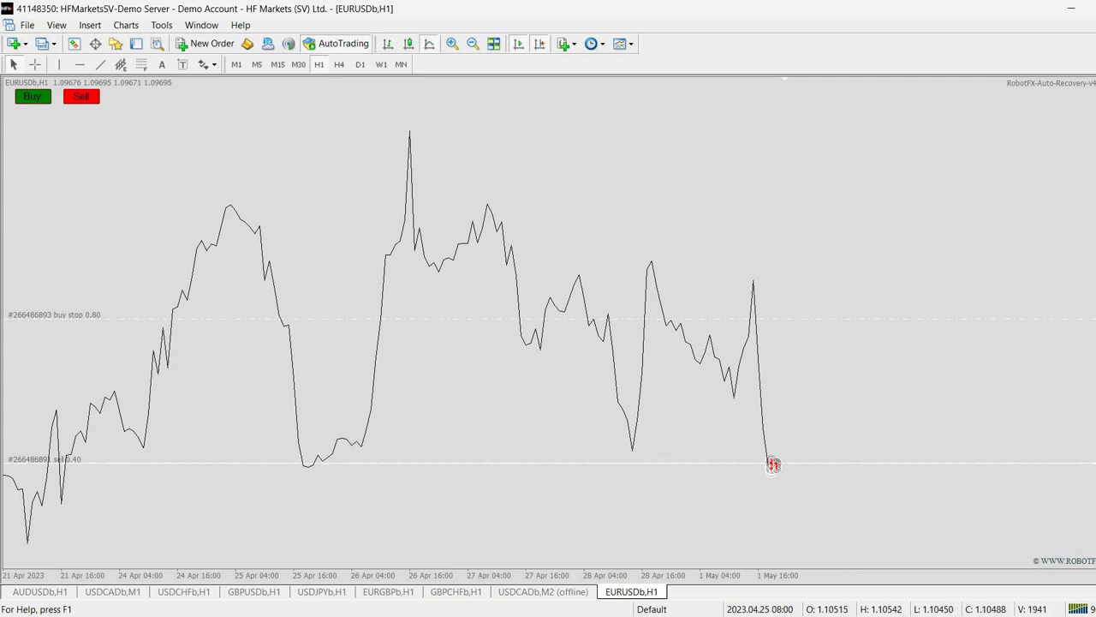
Close the open 0.40-lot sell trade and set the EA's Hedge Multiplier to 3.
{"action": "right_click", "coordinate": [246, 460]}
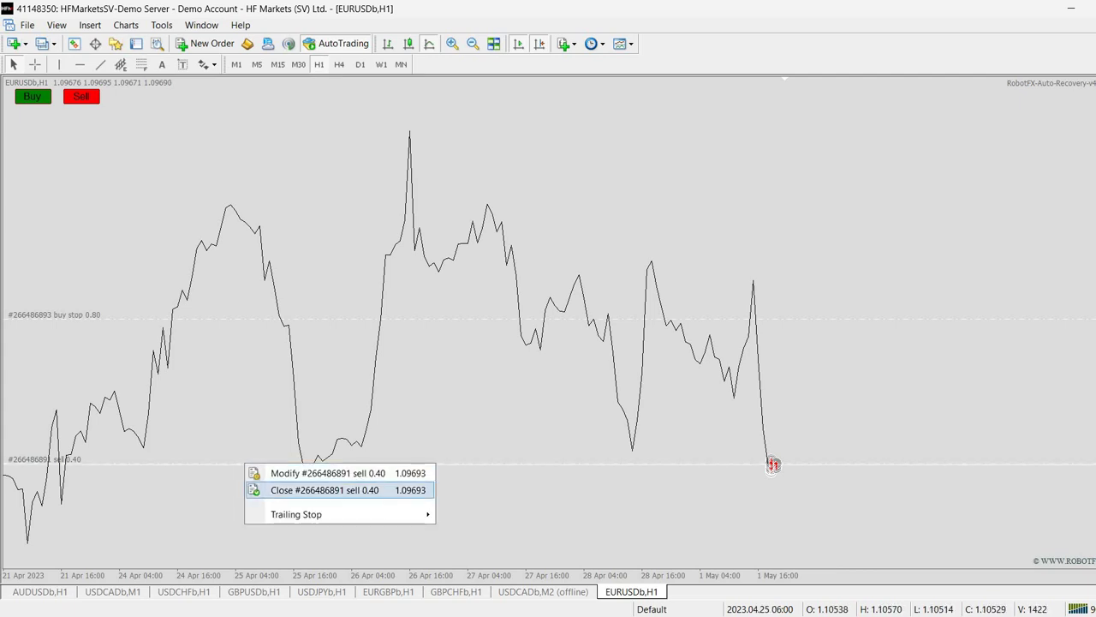
{"action": "left_click", "coordinate": [325, 490]}
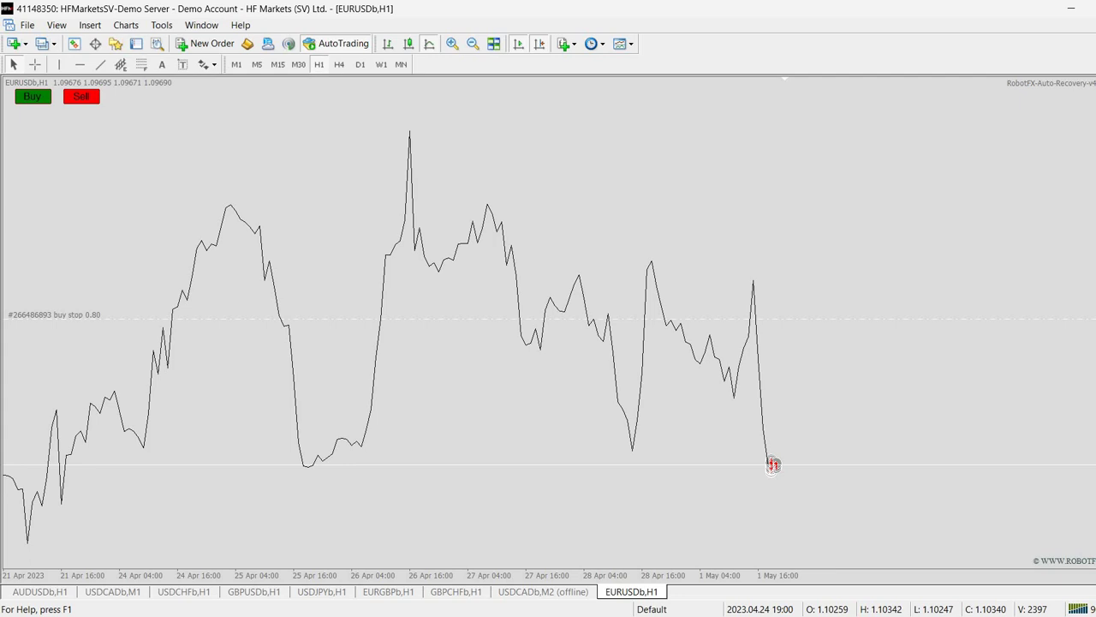
{"action": "key", "text": "F7"}
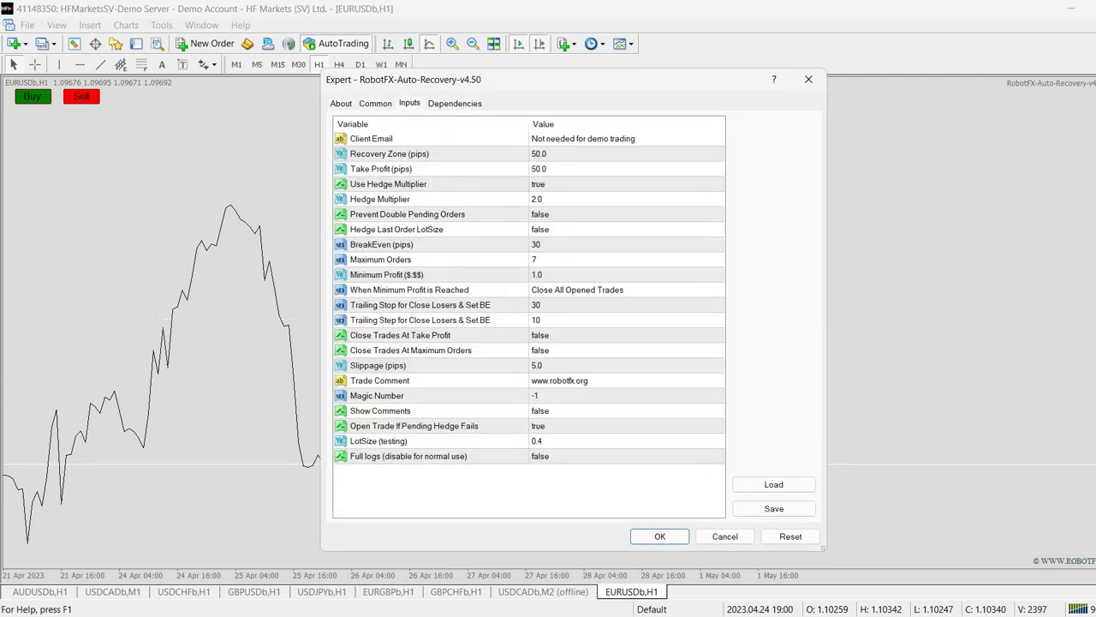
{"action": "double_click", "coordinate": [537, 199]}
{"action": "type", "text": "3"}
{"action": "left_click", "coordinate": [537, 244]}
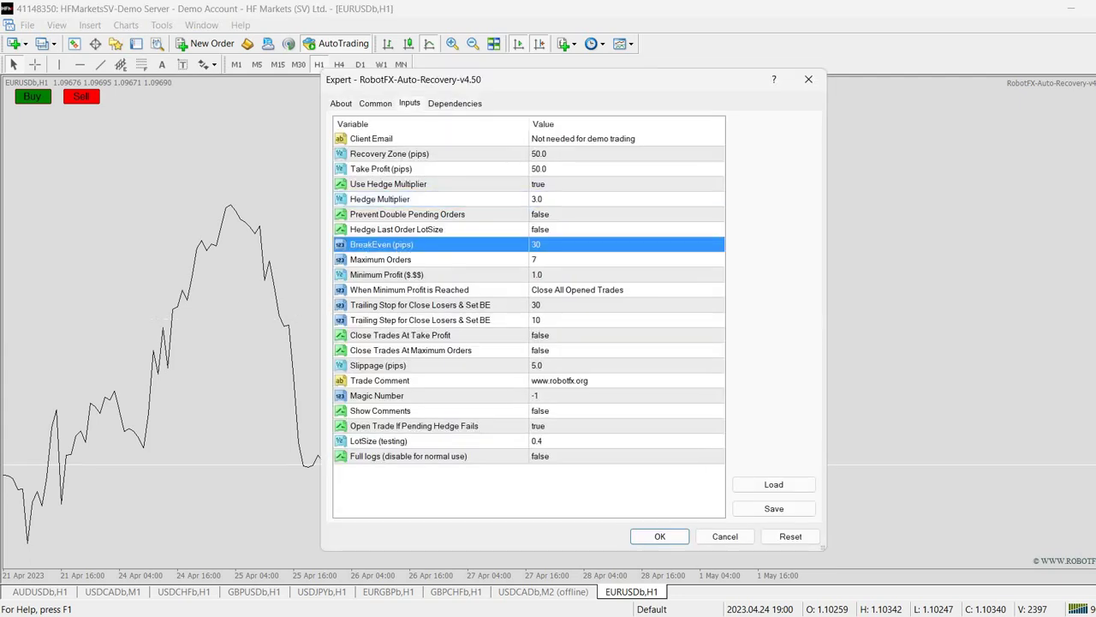
{"action": "key", "text": "Return"}
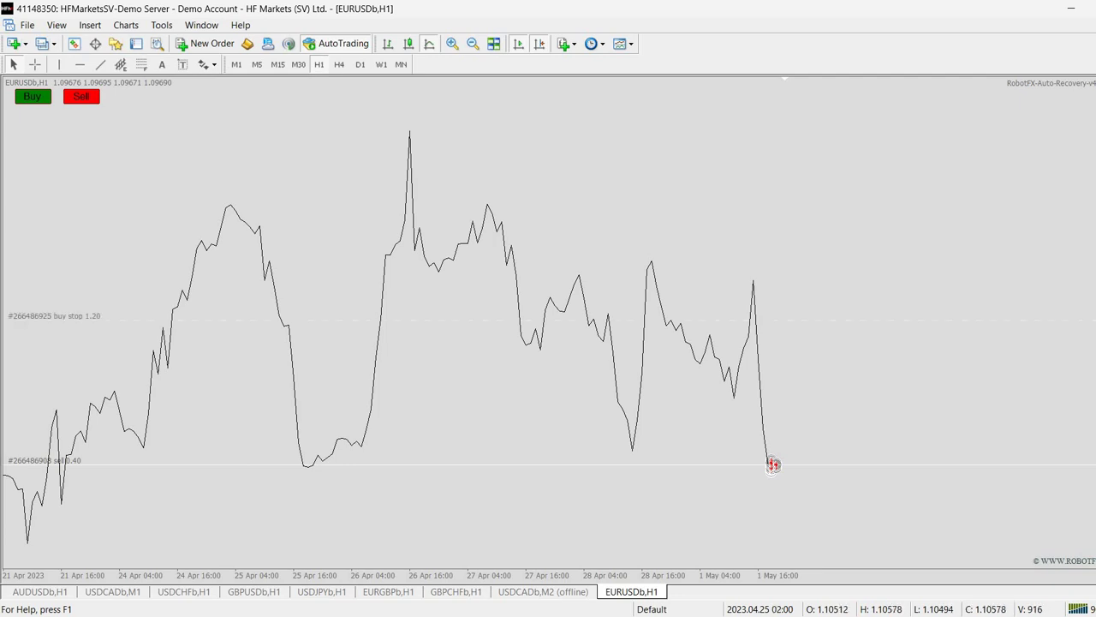
Close the open 0.40-lot sell trade from its order line on the EURUSDb chart.
{"action": "right_click", "coordinate": [229, 465]}
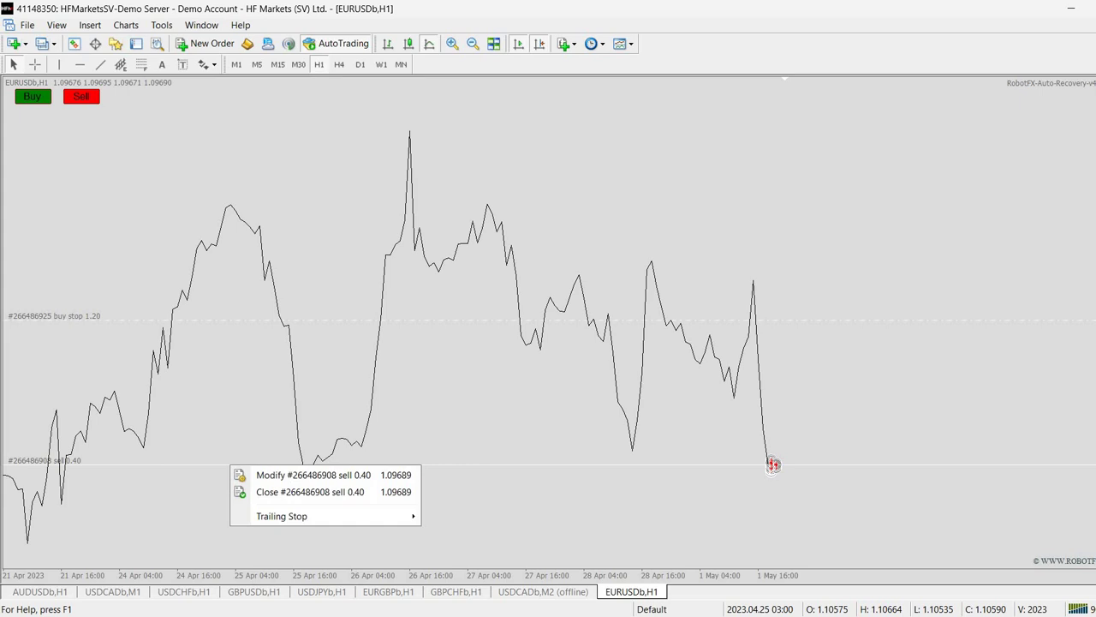
{"action": "left_click", "coordinate": [283, 490]}
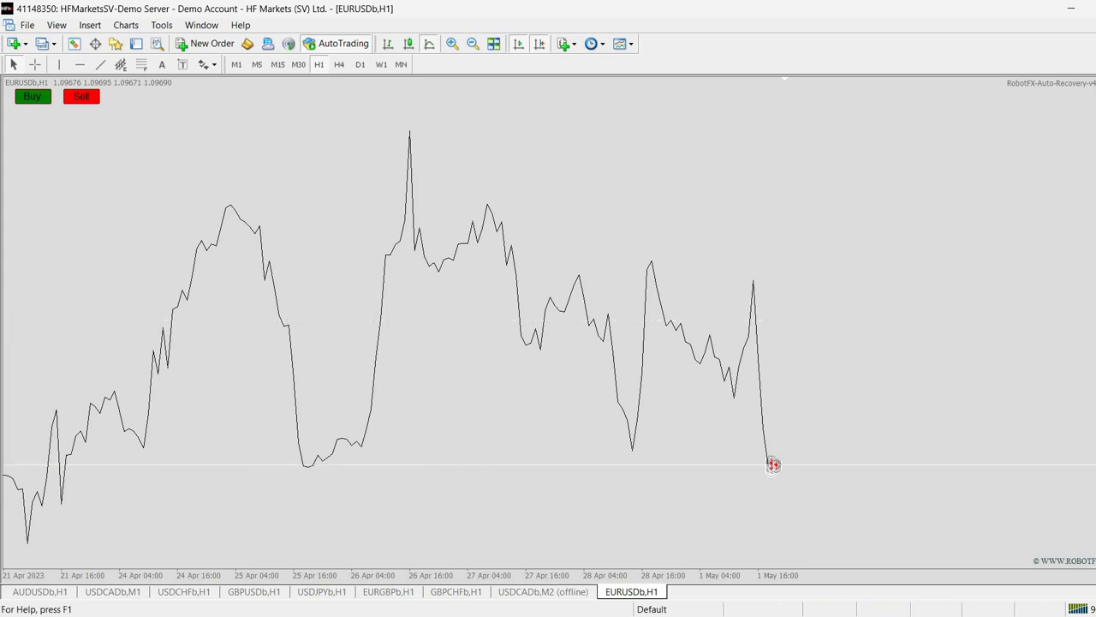
Switch to the PowerPoint slideshow, advance to the Hedge Baskets of Opposite Trades slide, and box the 0.1 and 0.3 sell orders in the diagram.
{"action": "left_click", "coordinate": [814, 557]}
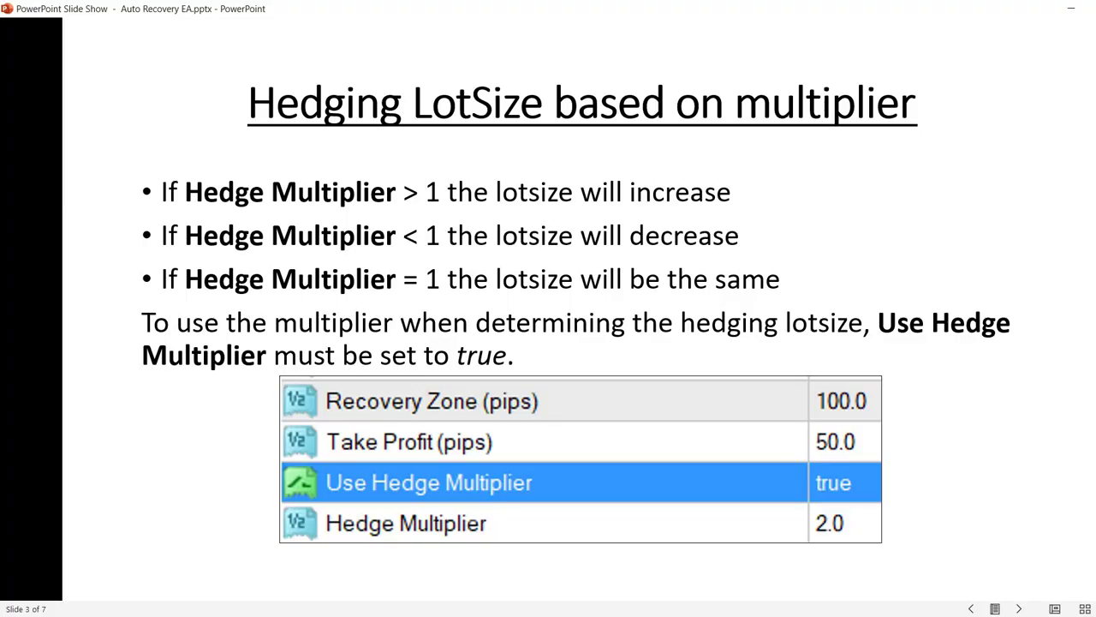
{"action": "key", "text": "Right"}
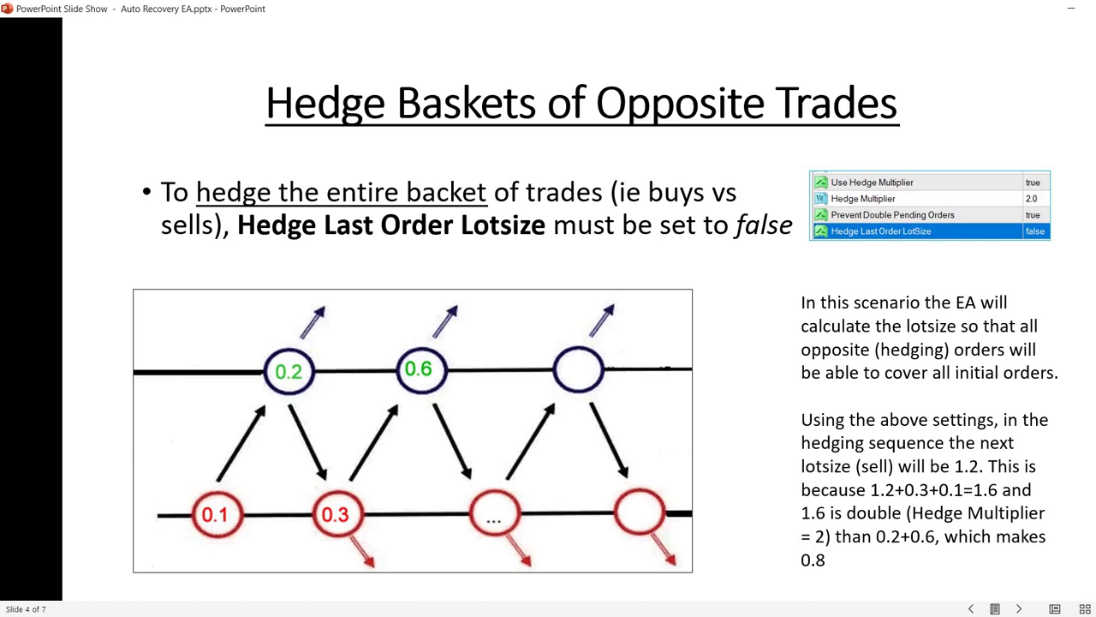
{"action": "mouse_move", "coordinate": [1088, 160]}
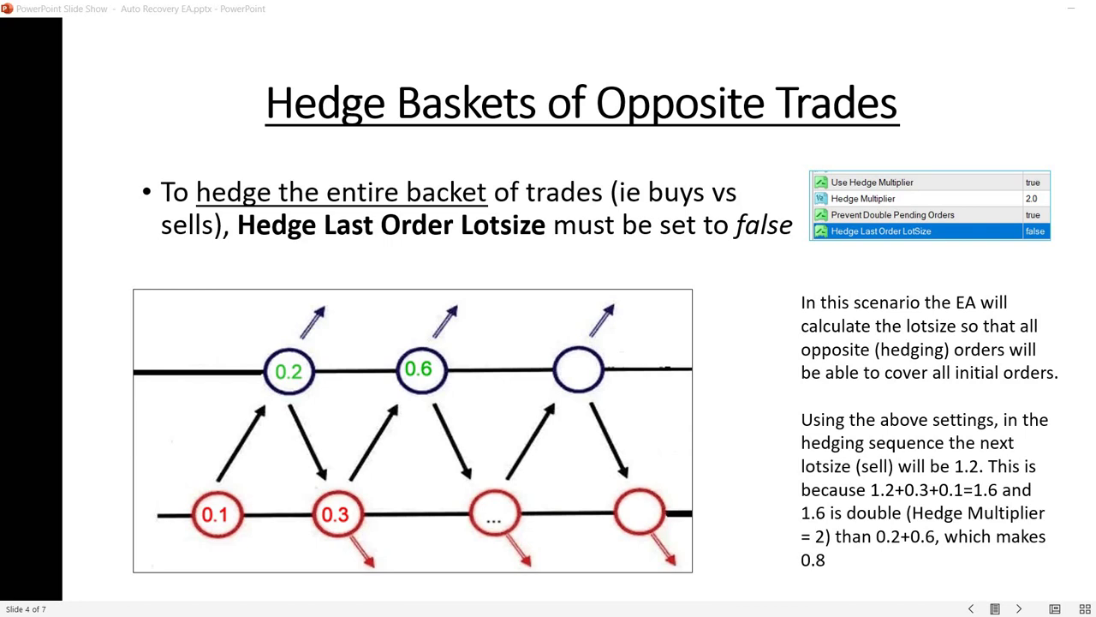
{"action": "mouse_move", "coordinate": [170, 474]}
{"action": "left_mouse_down"}
{"action": "mouse_move", "coordinate": [204, 506]}
{"action": "mouse_move", "coordinate": [316, 551]}
{"action": "mouse_move", "coordinate": [384, 554]}
{"action": "left_mouse_up"}
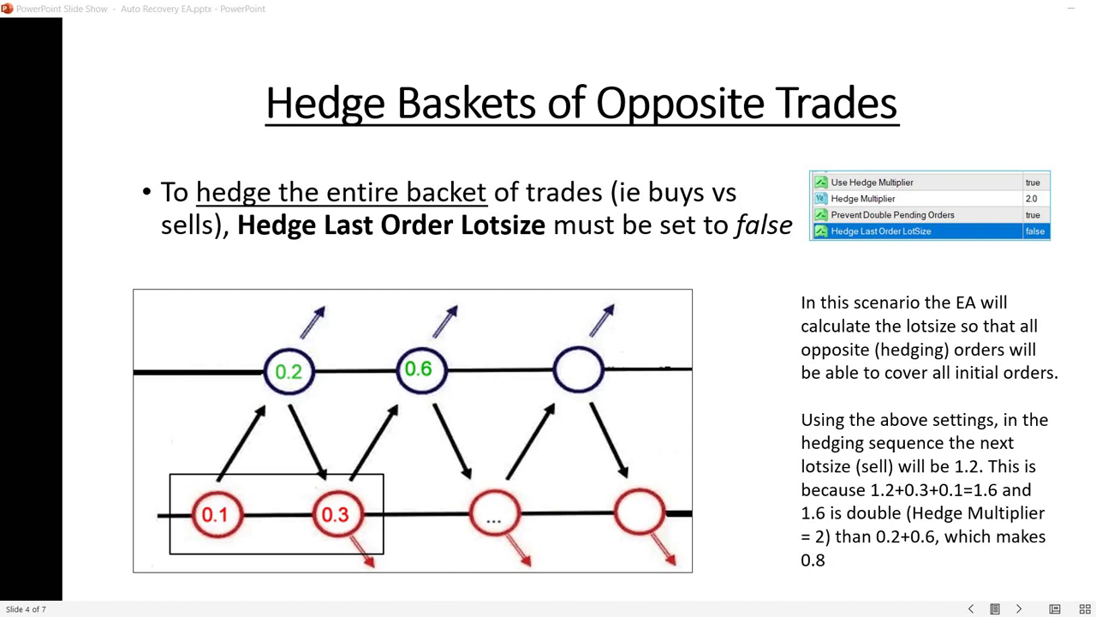
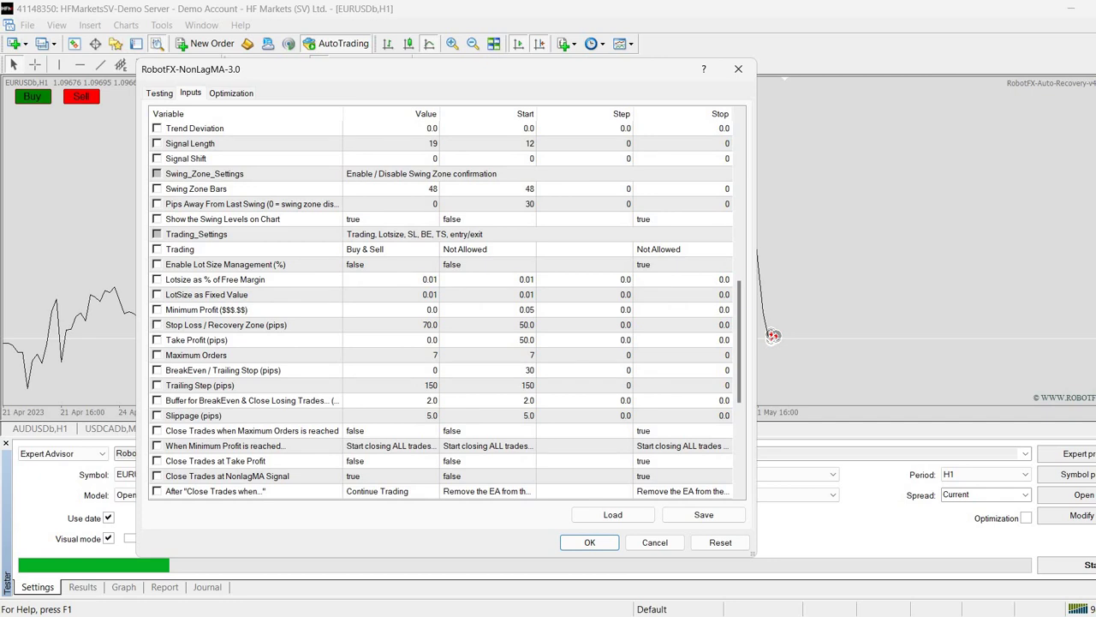
In the RobotFX-NonLagMA-3.0 tester inputs, keep Hedge Zone as the Hedging Method and confirm the settings.
{"action": "left_click", "coordinate": [226, 324]}
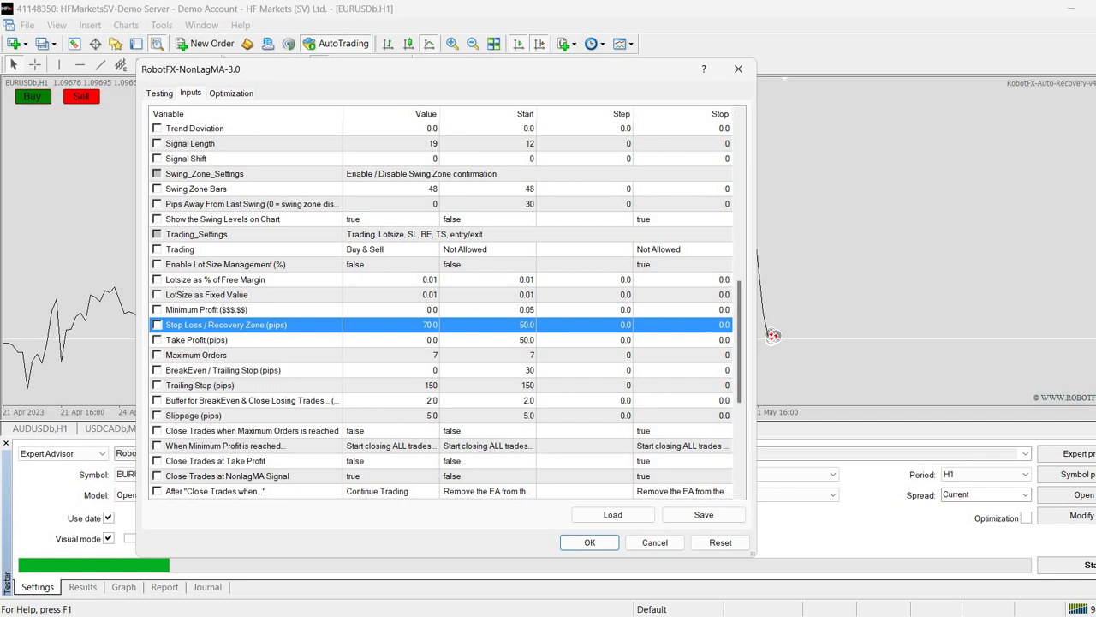
{"action": "scroll", "coordinate": [445, 308], "scroll_direction": "down", "scroll_amount": 6}
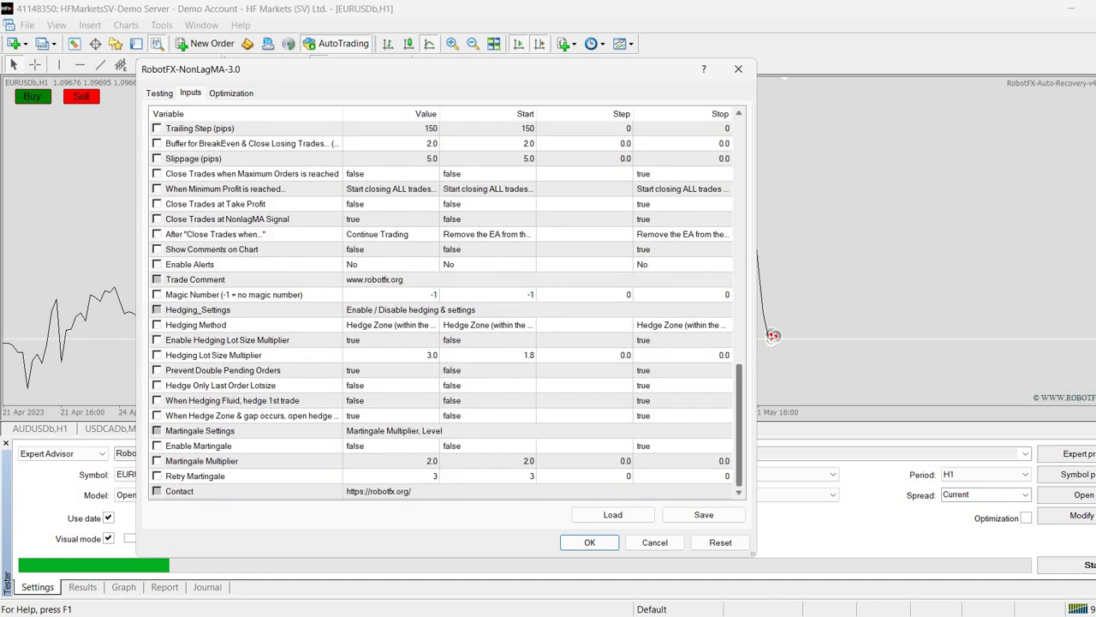
{"action": "left_click", "coordinate": [198, 310]}
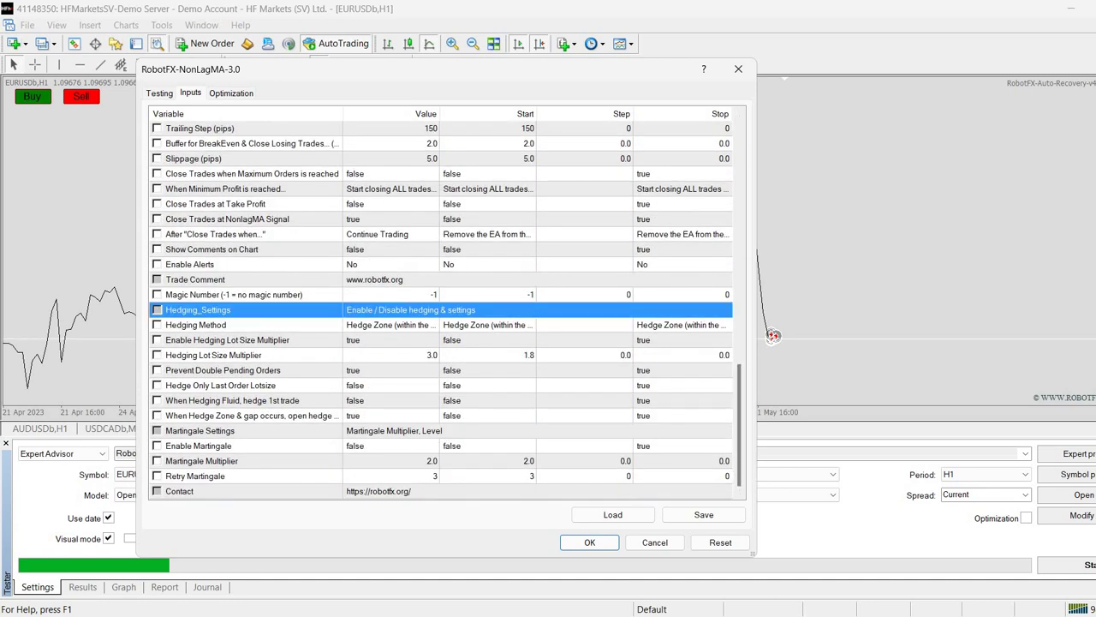
{"action": "double_click", "coordinate": [391, 325]}
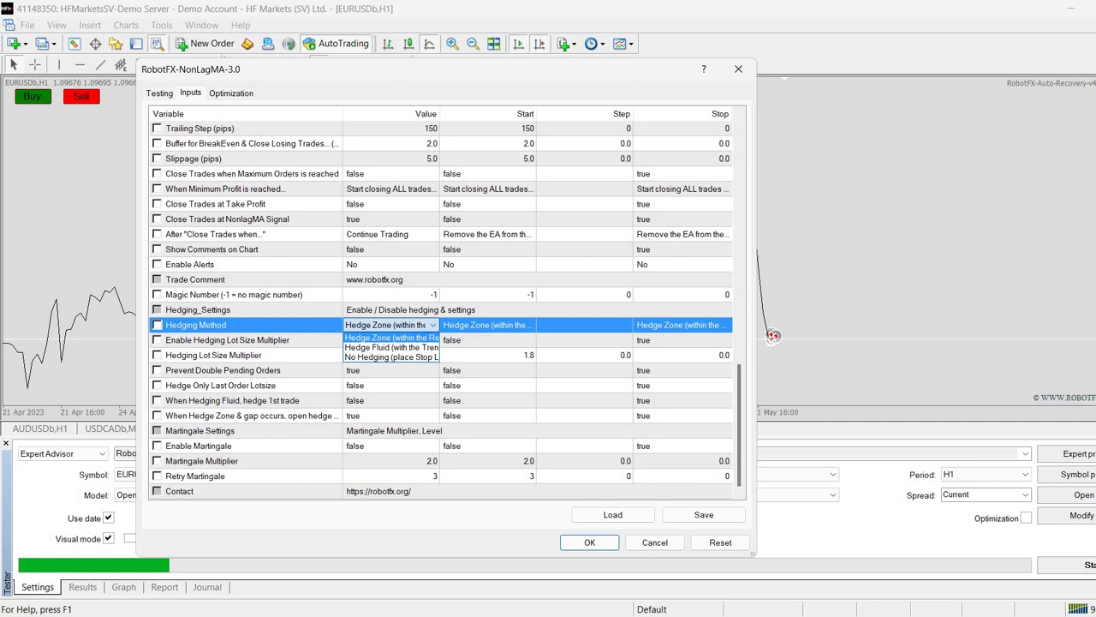
{"action": "key", "text": "Escape"}
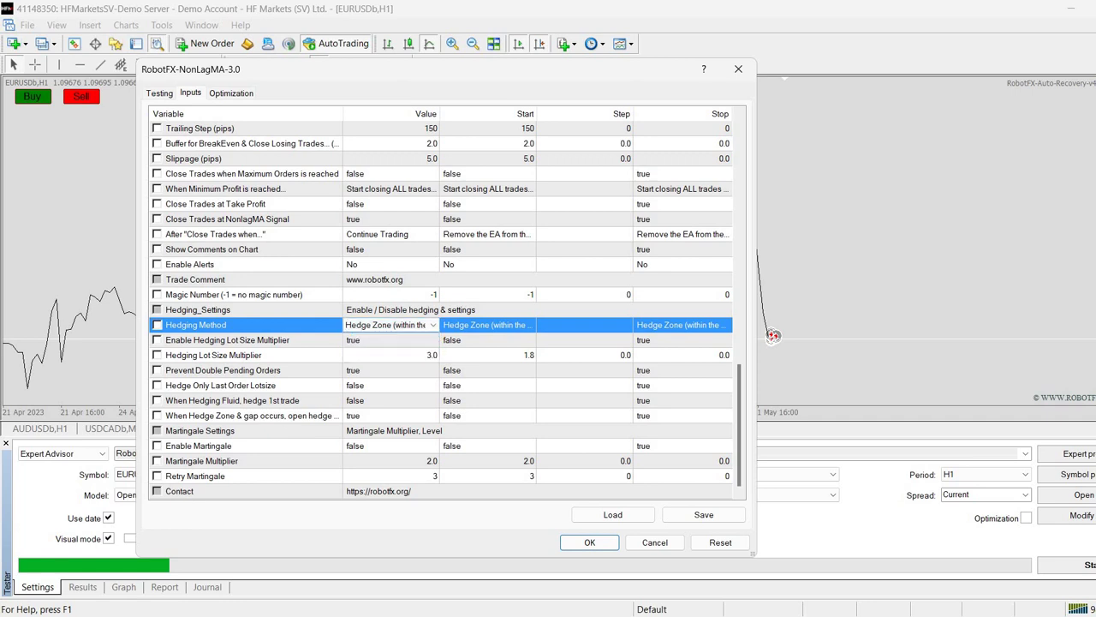
{"action": "left_click_drag", "start_coordinate": [754, 336], "coordinate": [966, 336]}
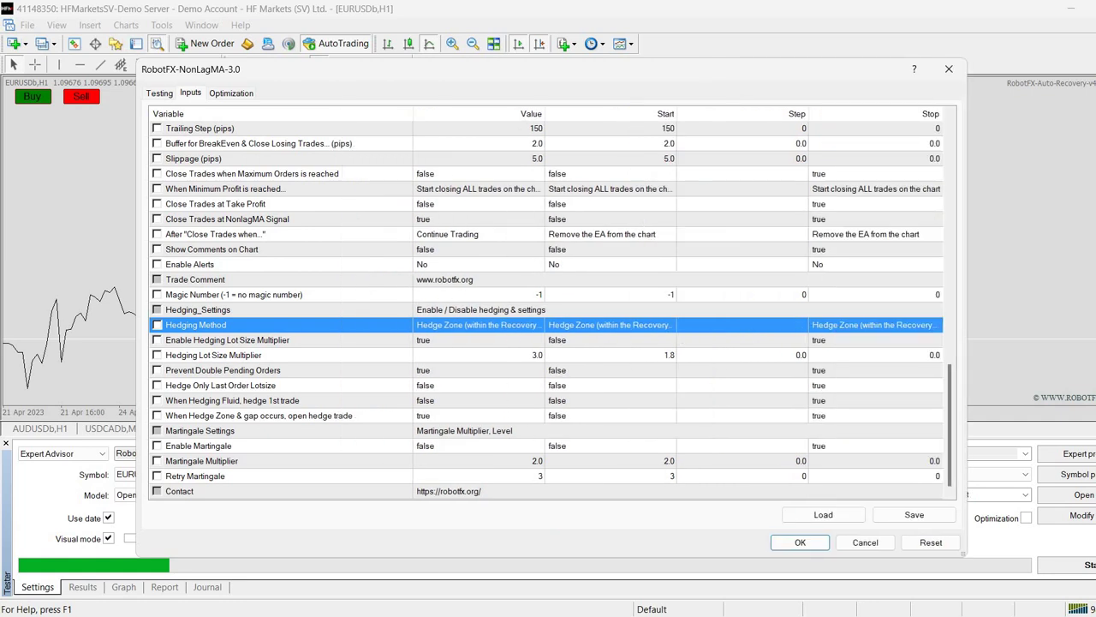
{"action": "double_click", "coordinate": [478, 324]}
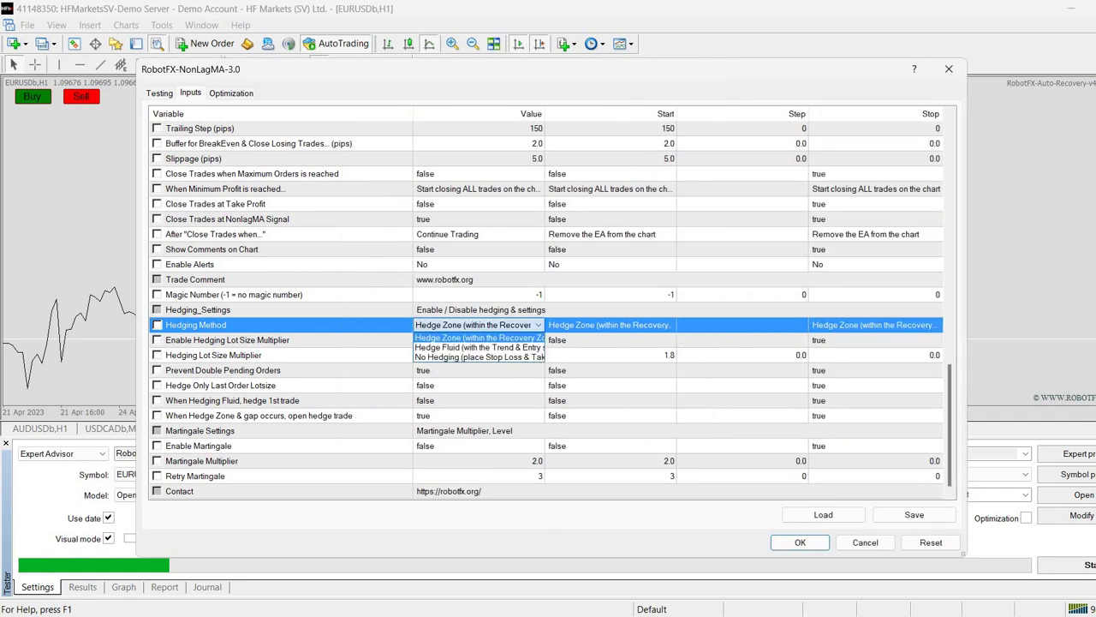
{"action": "key", "text": "Return"}
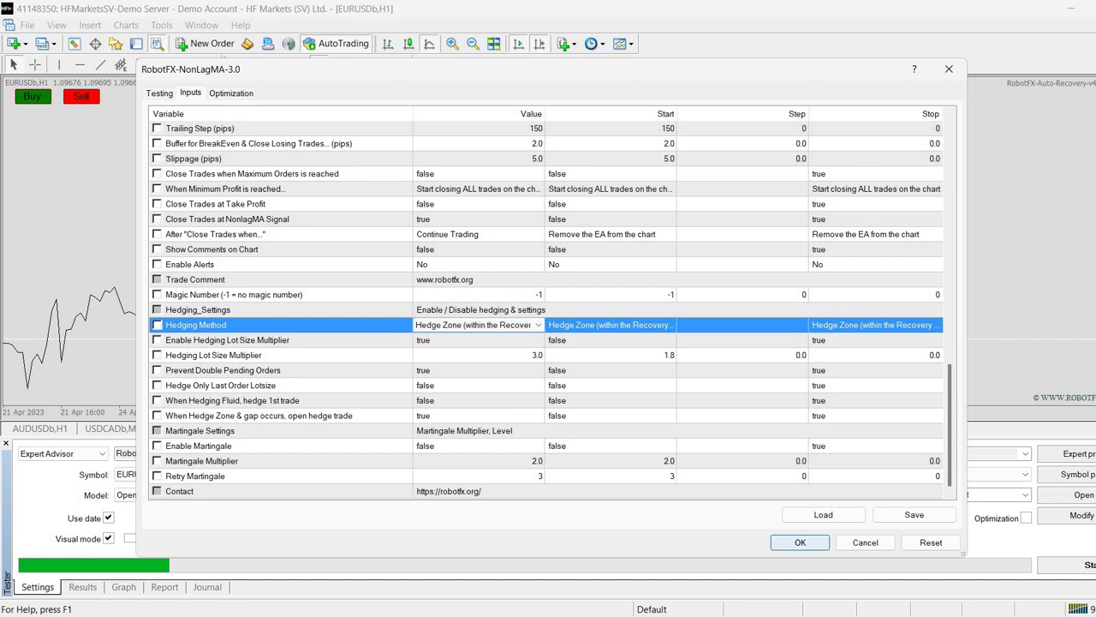
{"action": "left_click", "coordinate": [800, 542]}
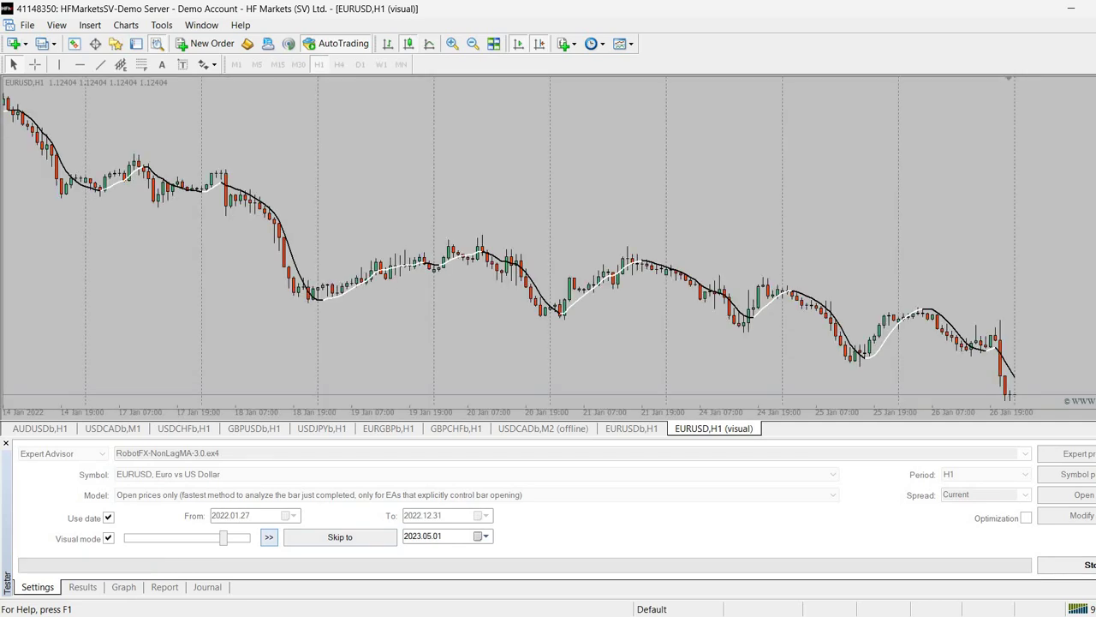
Run the visual EURUSD backtest until the 0.01 sell and 0.03 buy stop are placed, pause it, and measure the distance between the orders.
{"action": "left_click", "coordinate": [269, 536]}
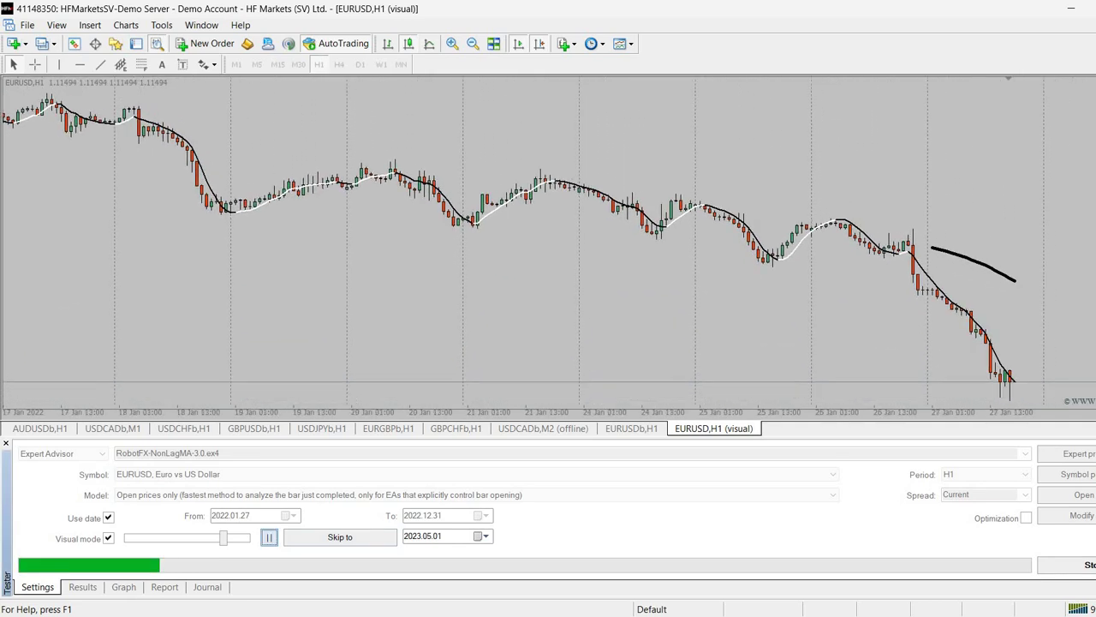
{"action": "left_click", "coordinate": [269, 537]}
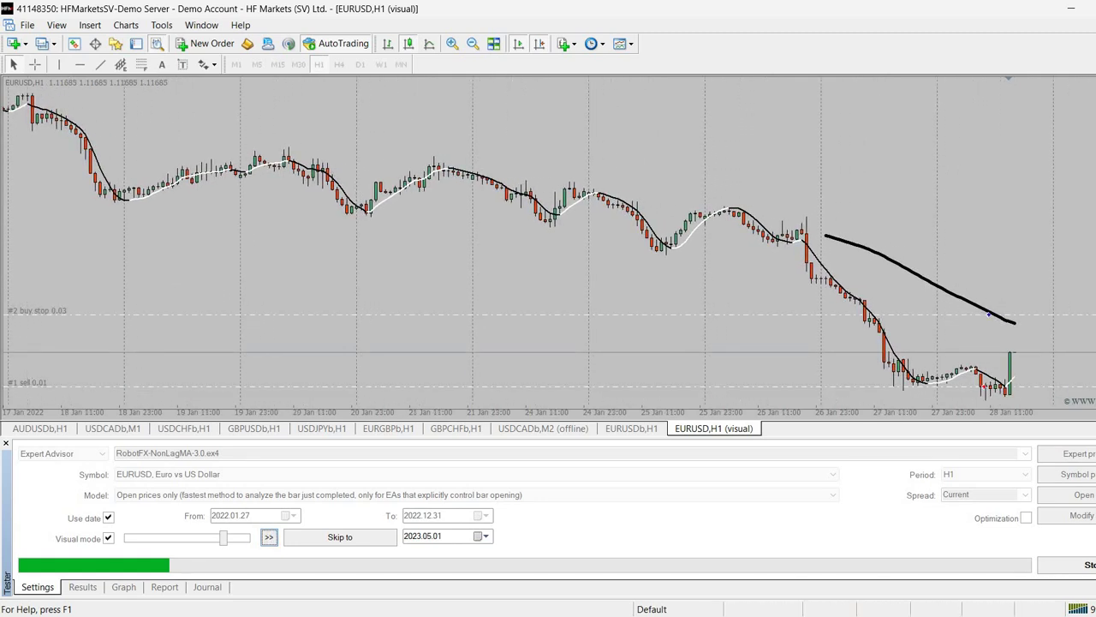
{"action": "mouse_move", "coordinate": [985, 385]}
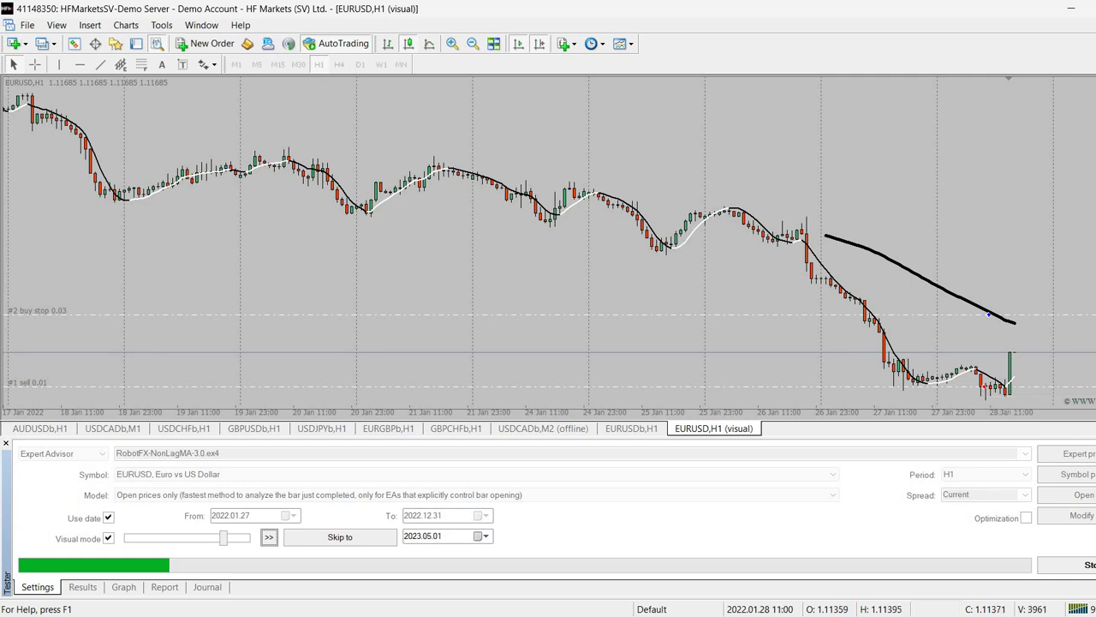
{"action": "middle_click", "coordinate": [986, 386]}
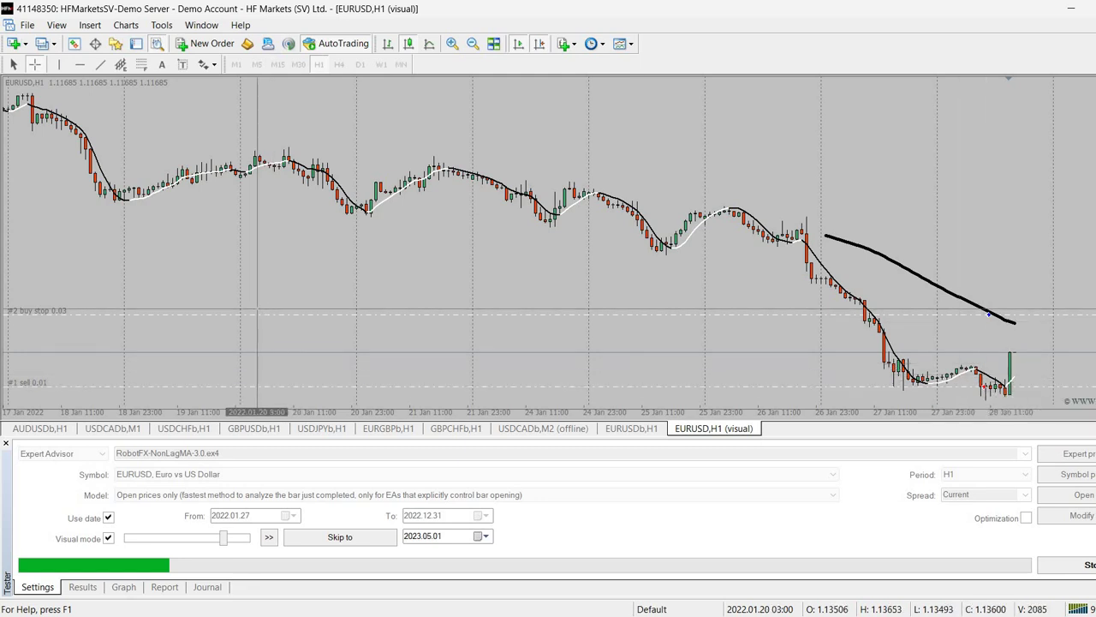
{"action": "left_click_drag", "start_coordinate": [765, 386], "coordinate": [787, 322]}
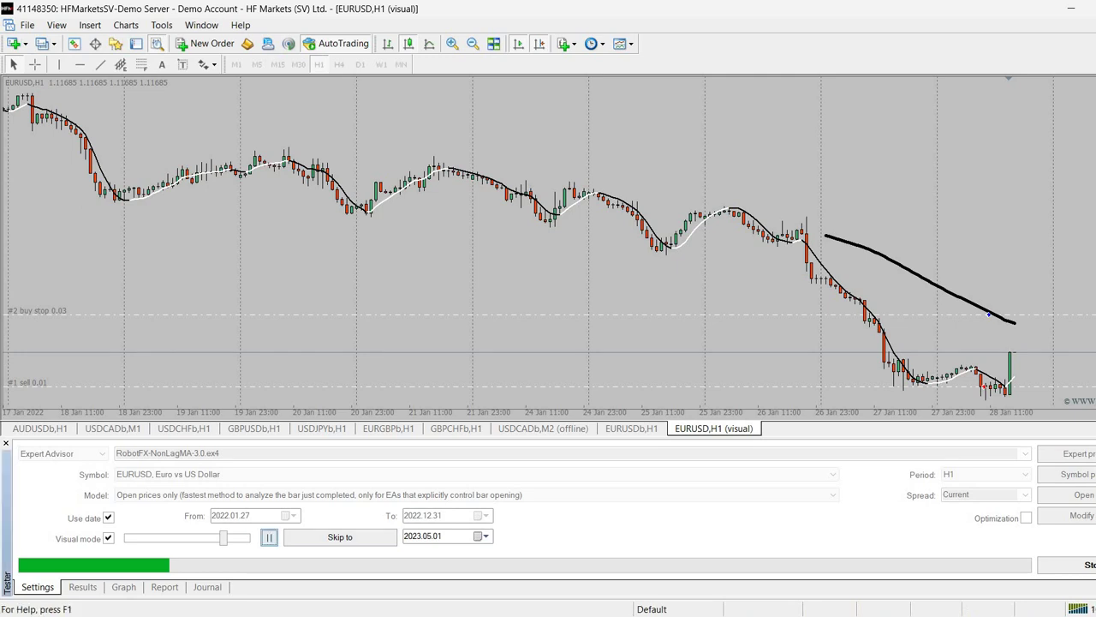
Resume the visual backtest and pause it once the hedged sell and buy trades have closed.
{"action": "left_click", "coordinate": [269, 537]}
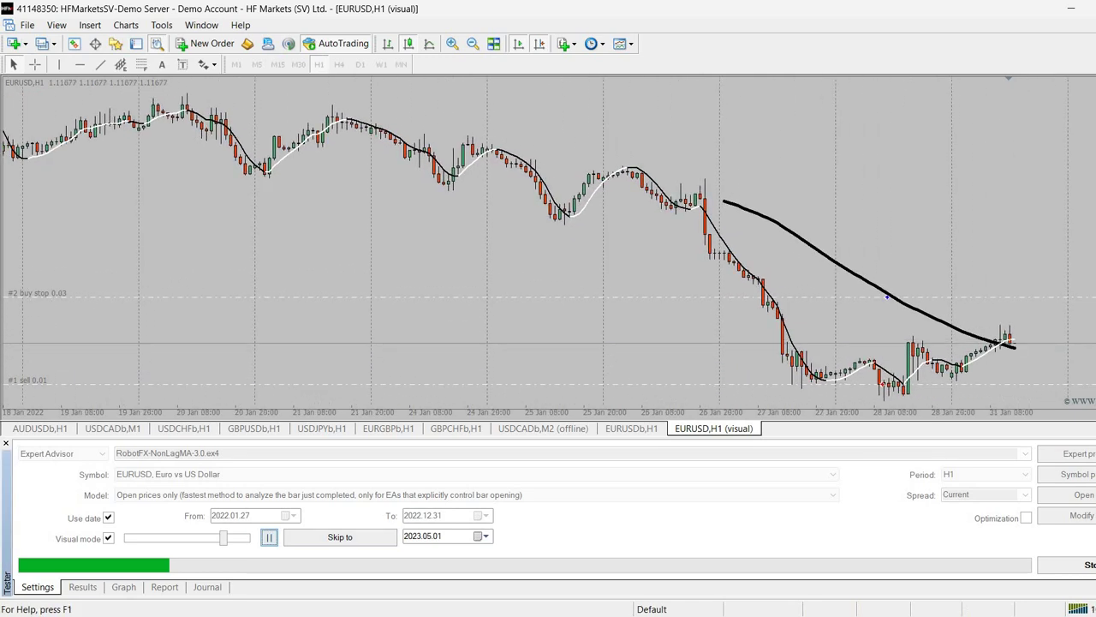
{"action": "left_click", "coordinate": [269, 537]}
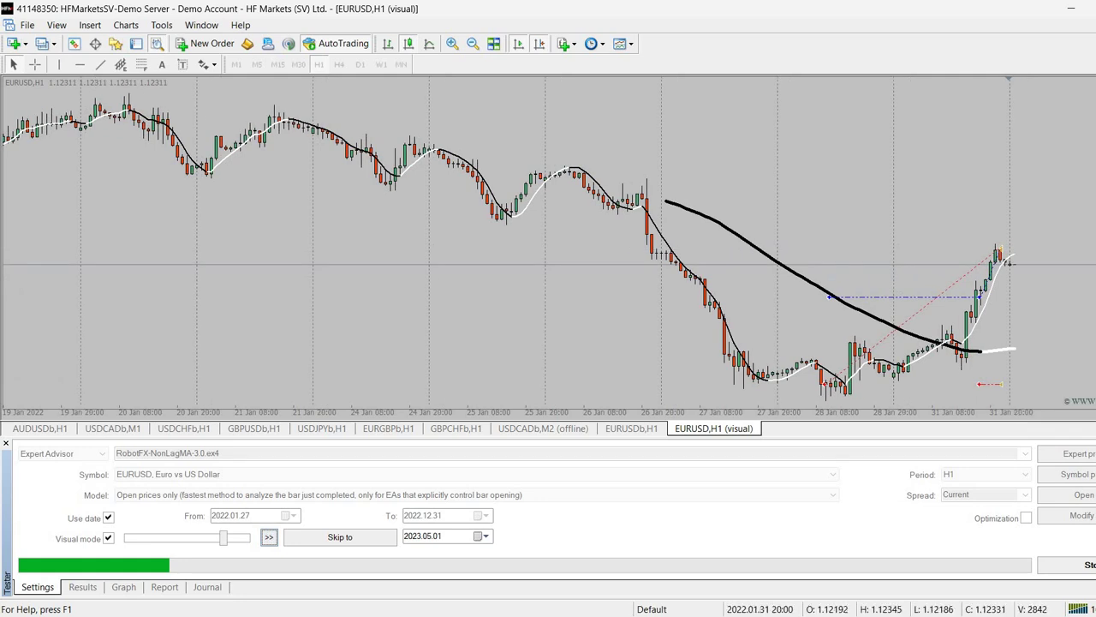
{"action": "middle_click", "coordinate": [991, 264]}
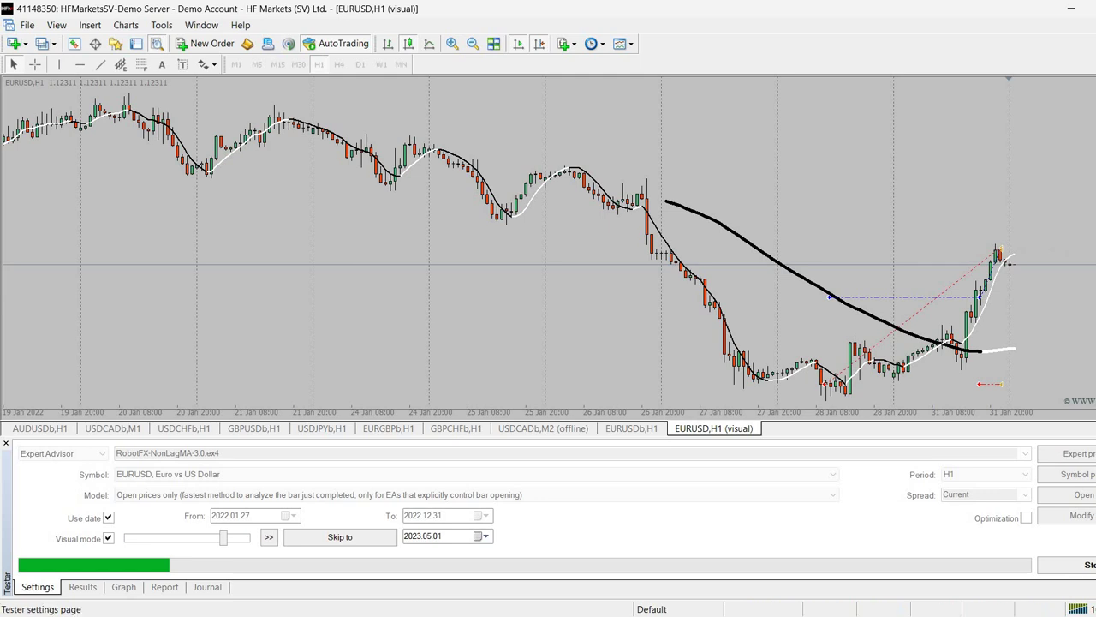
Review the backtest's balance graph and list of executed orders, and stop the test.
{"action": "left_click", "coordinate": [123, 586]}
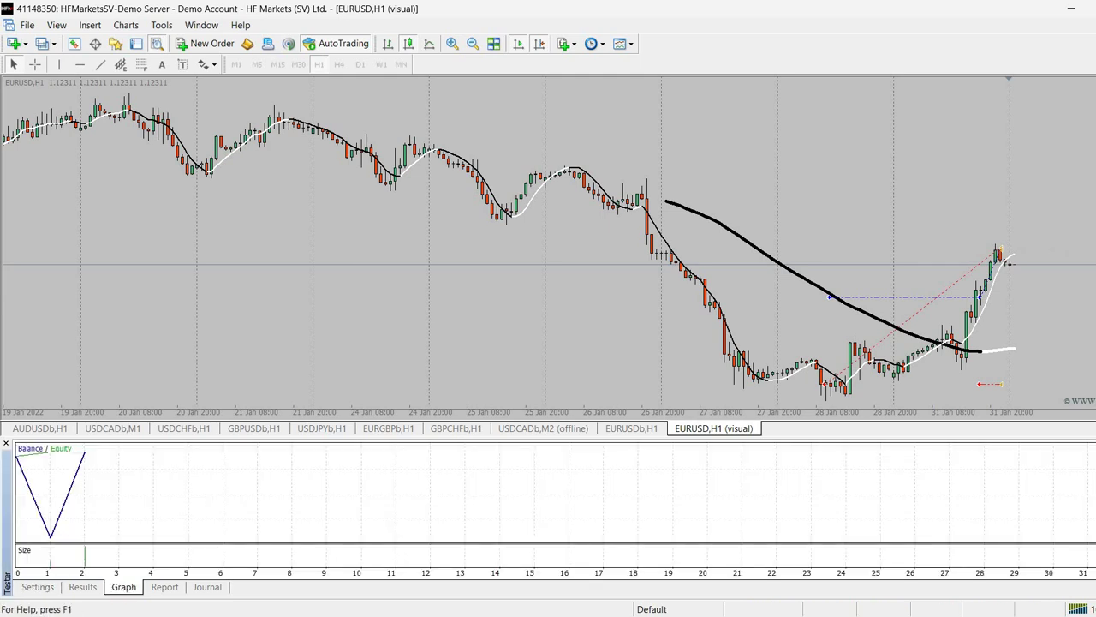
{"action": "left_click", "coordinate": [82, 587]}
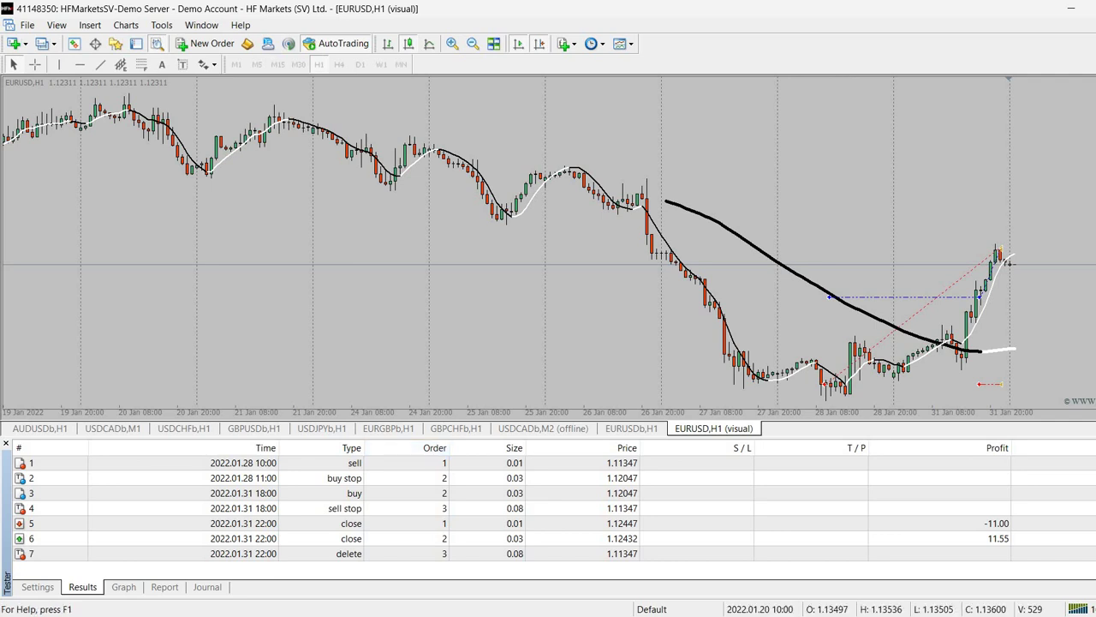
{"action": "left_click", "coordinate": [36, 586]}
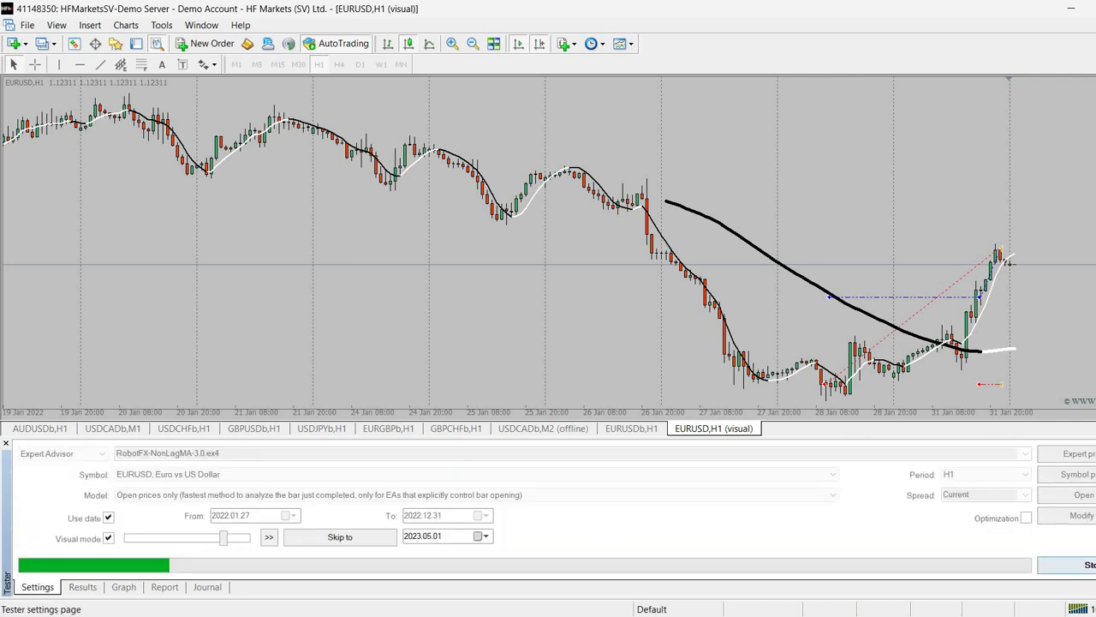
{"action": "left_click", "coordinate": [1066, 564]}
Switch to the PowerPoint slideshow, advance to the Hedge With The Trend slide, and return to MetaTrader.
{"action": "mouse_move", "coordinate": [831, 616]}
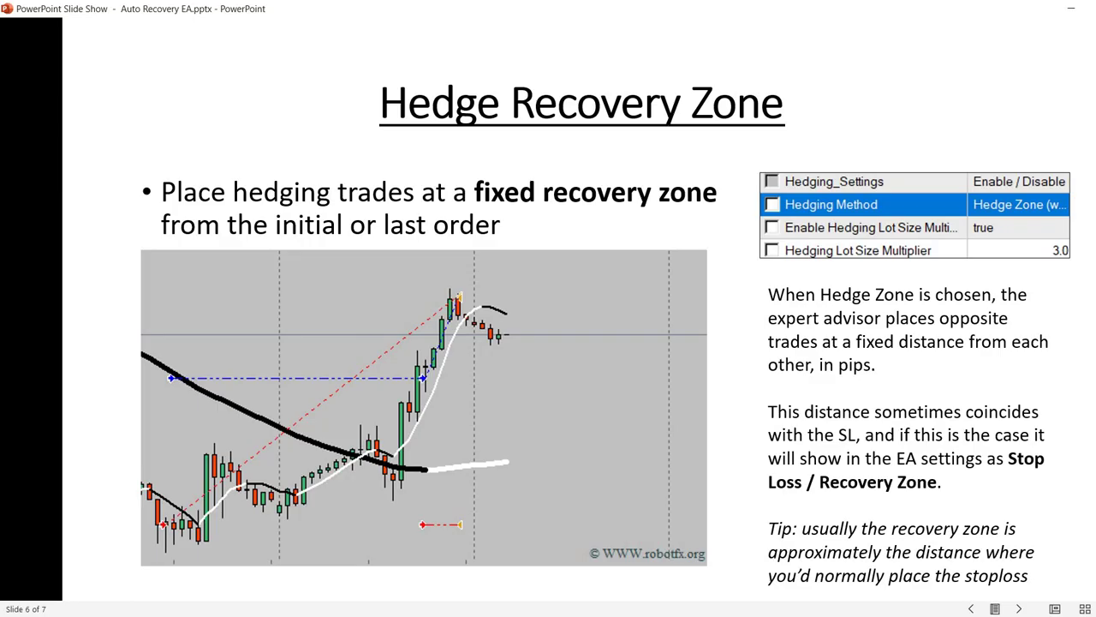
{"action": "key", "text": "Right"}
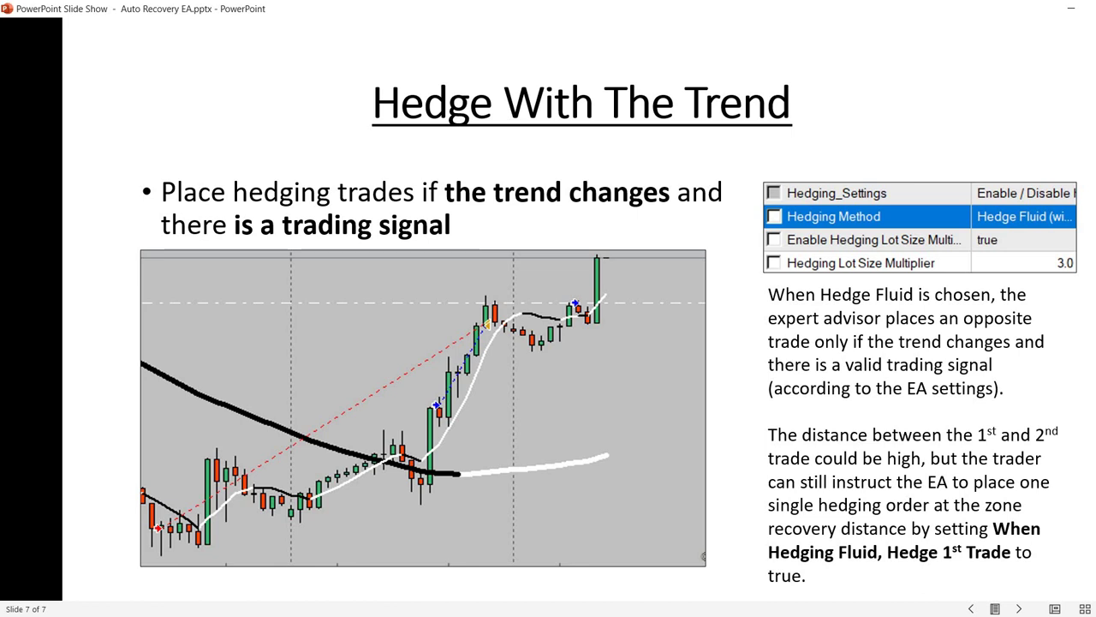
{"action": "mouse_move", "coordinate": [831, 614]}
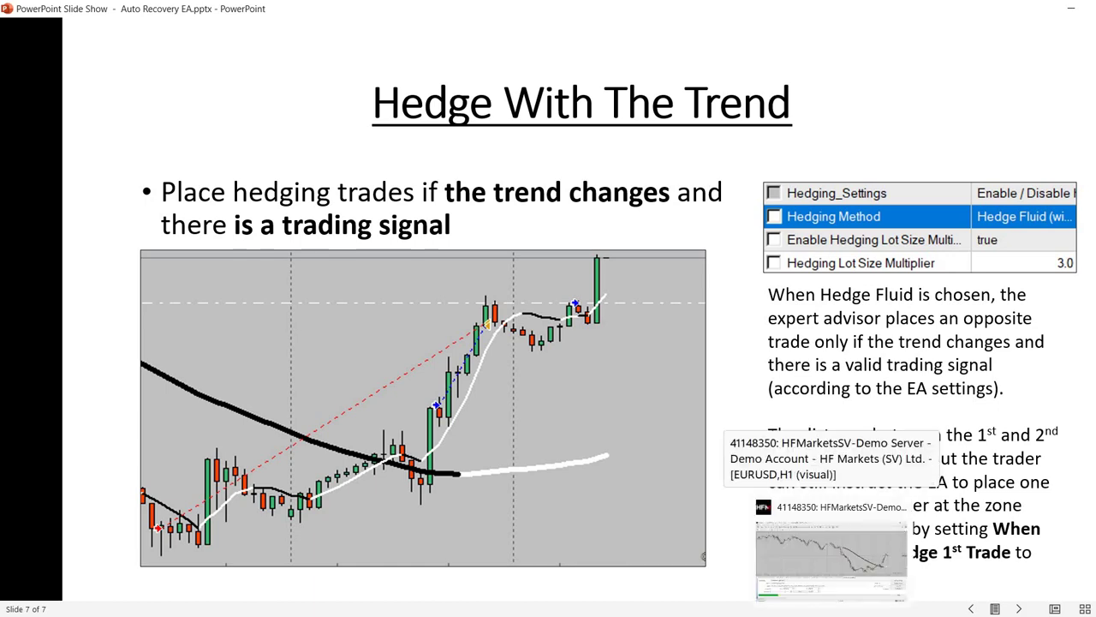
{"action": "left_click", "coordinate": [831, 552]}
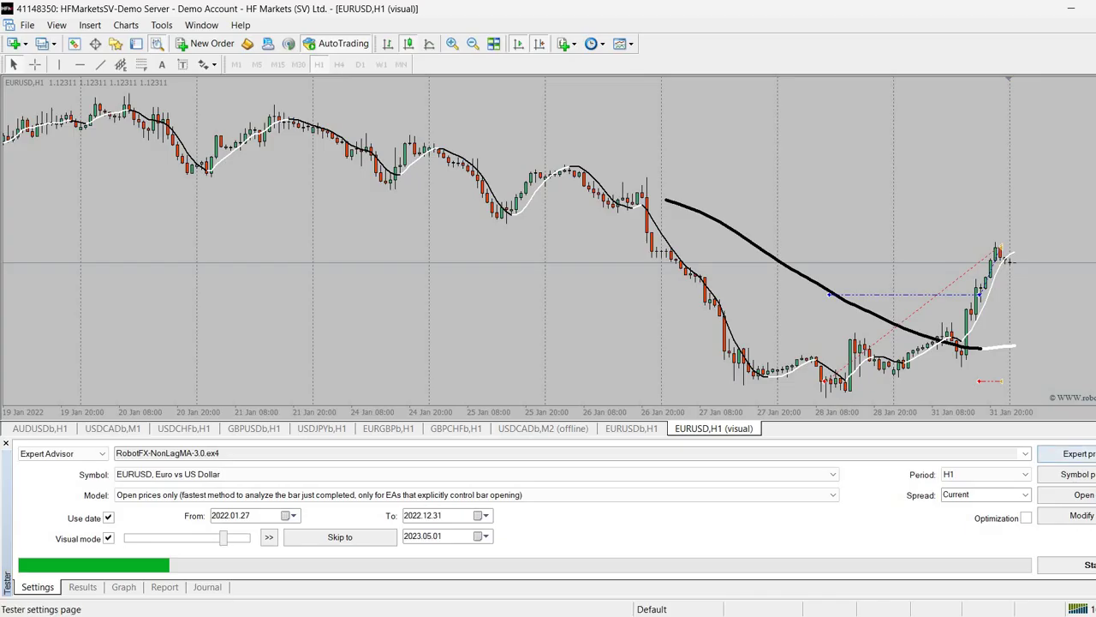
Set the expert advisor's Hedging Method to Hedge Fluid and confirm the inputs.
{"action": "left_click", "coordinate": [1066, 453]}
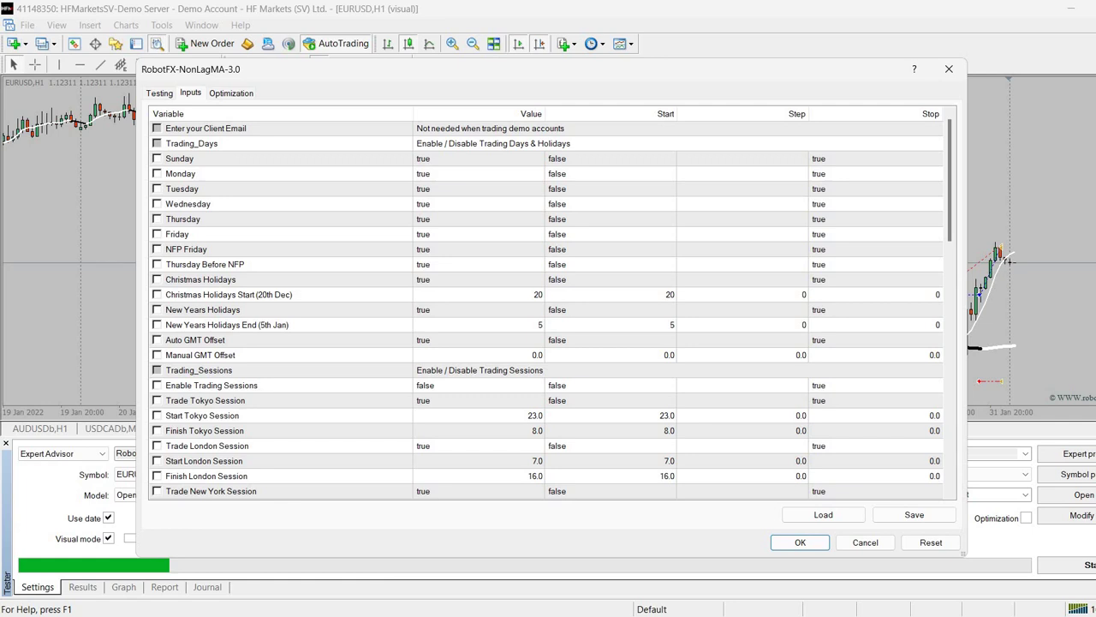
{"action": "scroll", "coordinate": [551, 310], "scroll_direction": "down", "scroll_amount": 20}
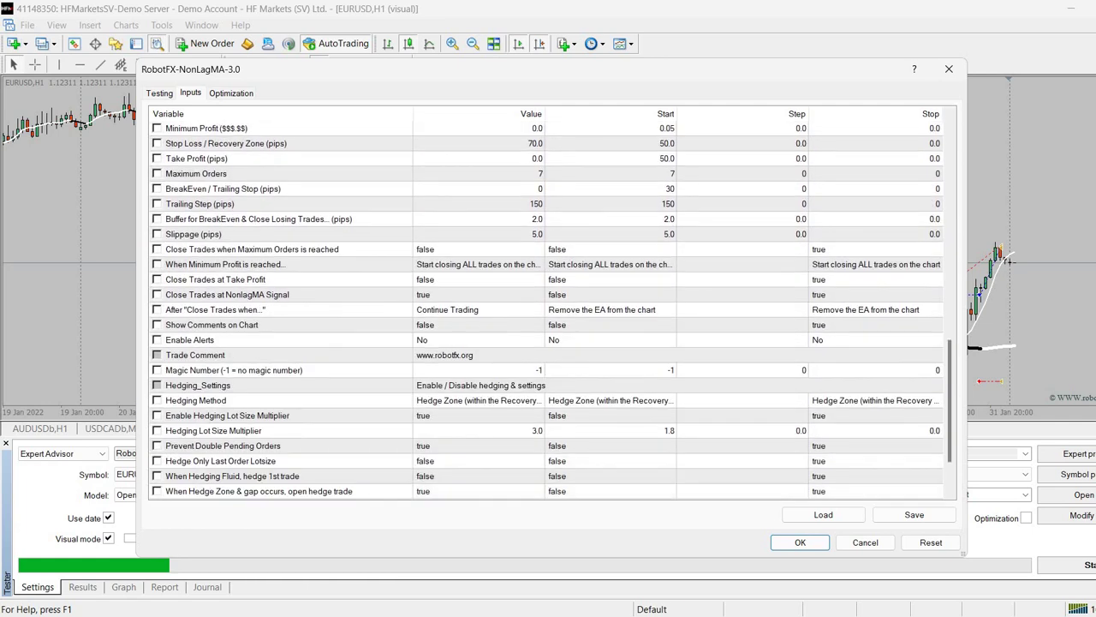
{"action": "scroll", "coordinate": [550, 309], "scroll_direction": "down", "scroll_amount": 2}
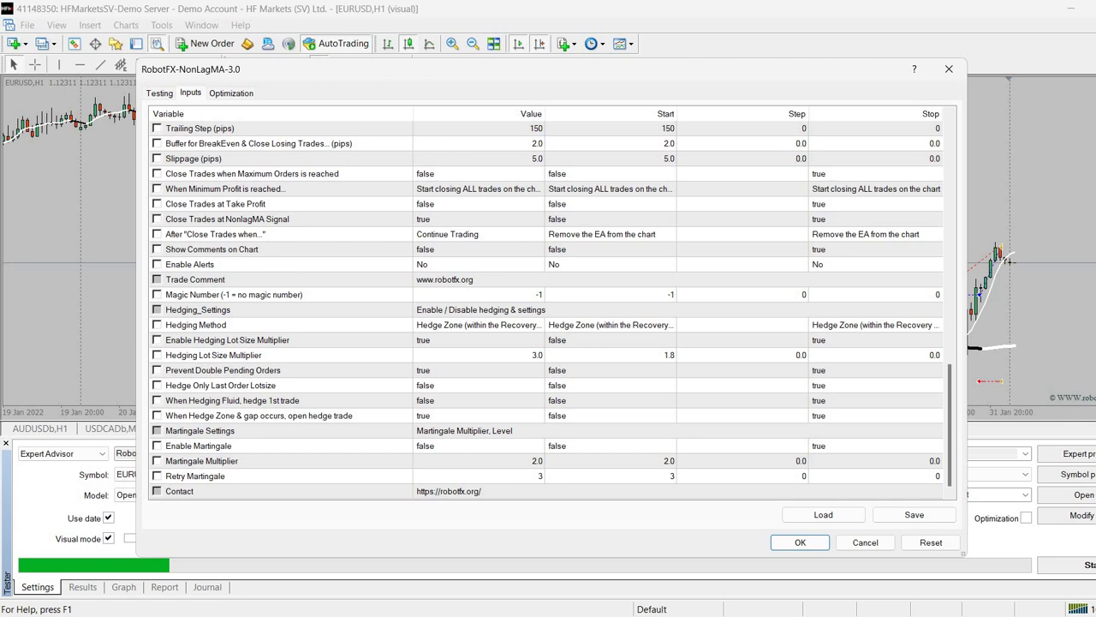
{"action": "double_click", "coordinate": [478, 325]}
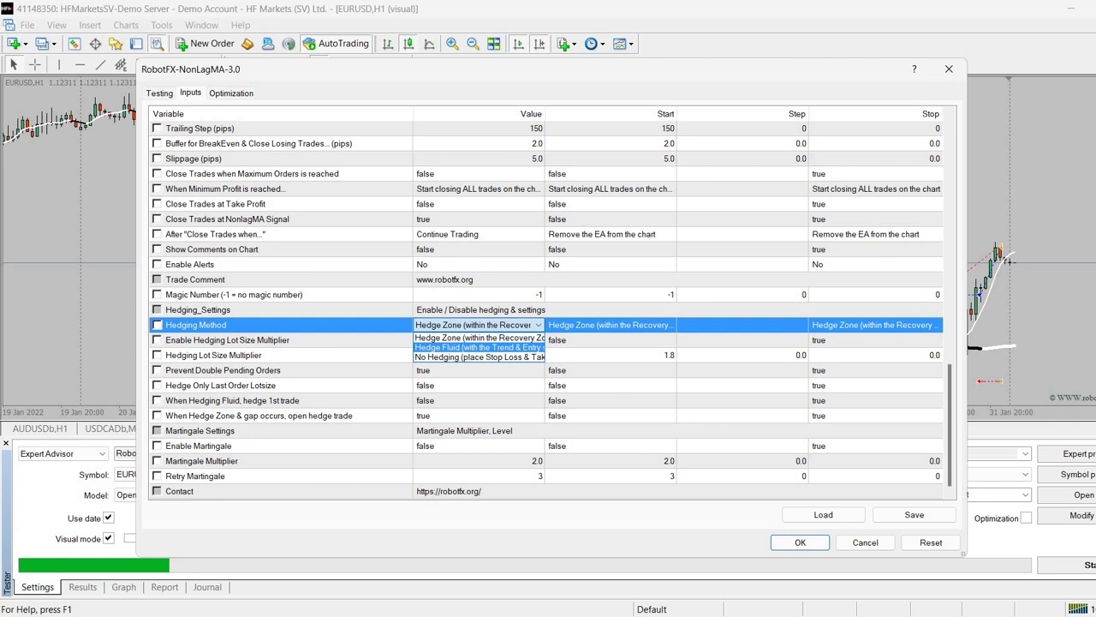
{"action": "left_click", "coordinate": [479, 347]}
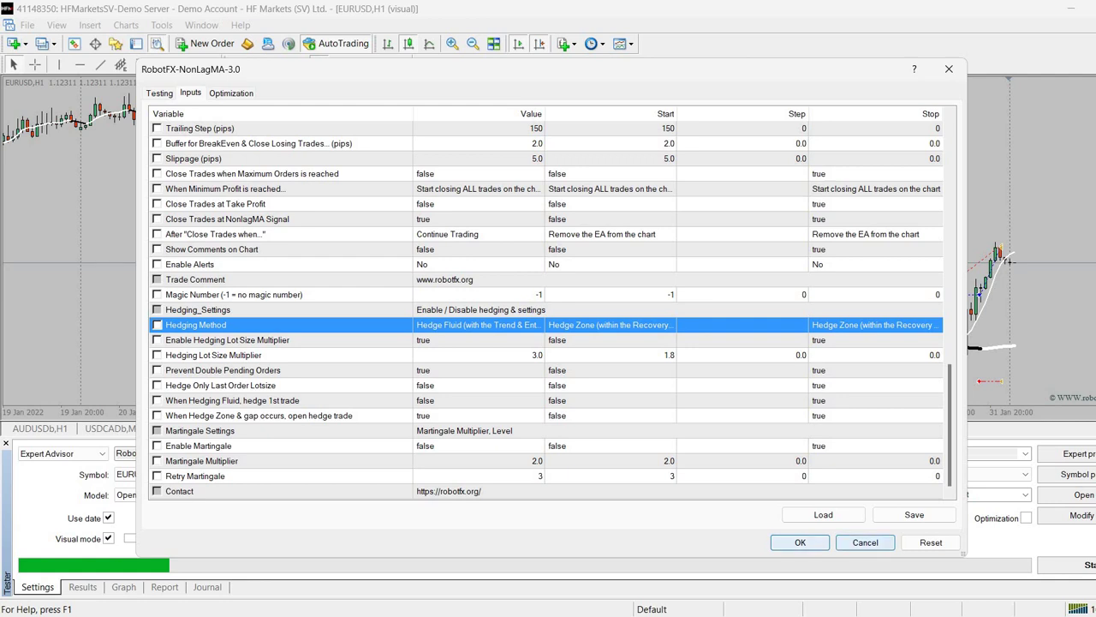
{"action": "left_click", "coordinate": [800, 542]}
Start a new visual EURUSD backtest and pause it once the 0.01 sell trade has opened.
{"action": "left_click", "coordinate": [1066, 565]}
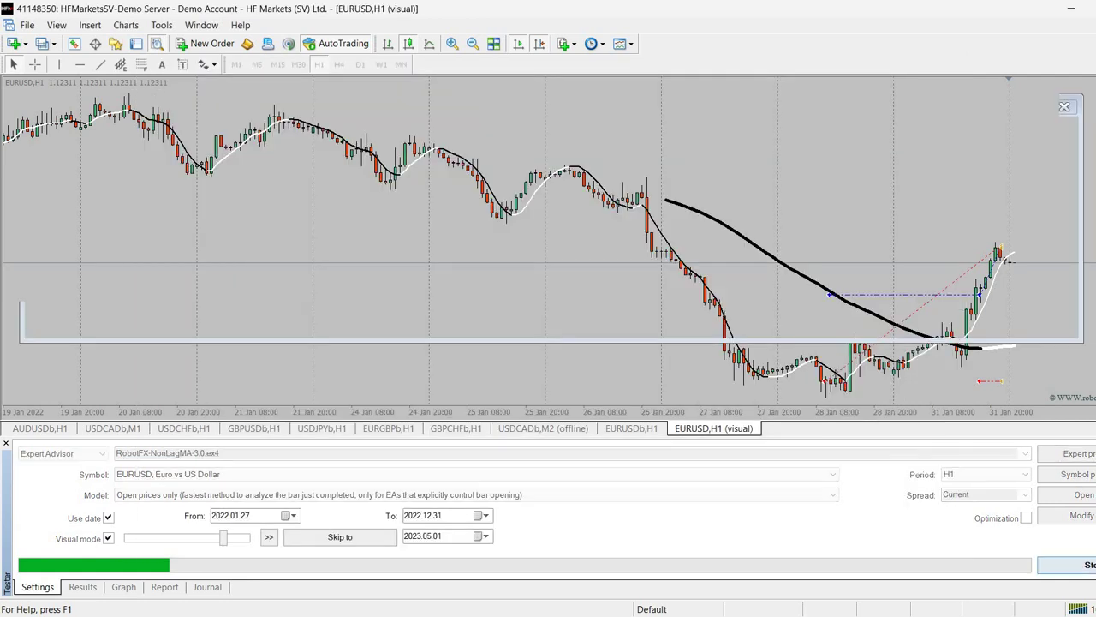
{"action": "left_click", "coordinate": [269, 537]}
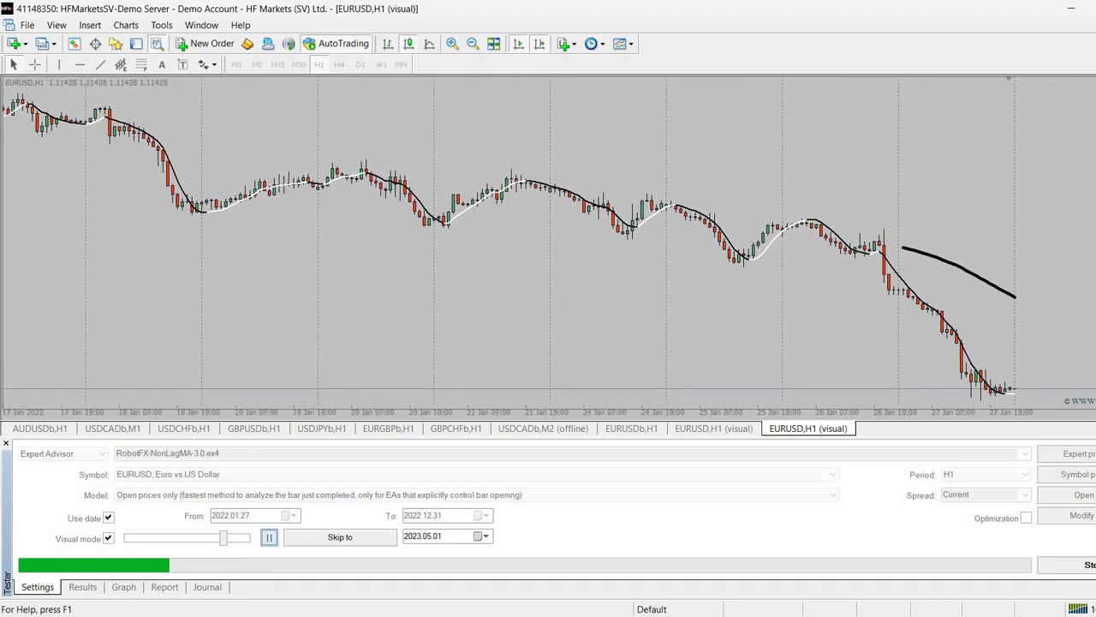
{"action": "left_click", "coordinate": [269, 537]}
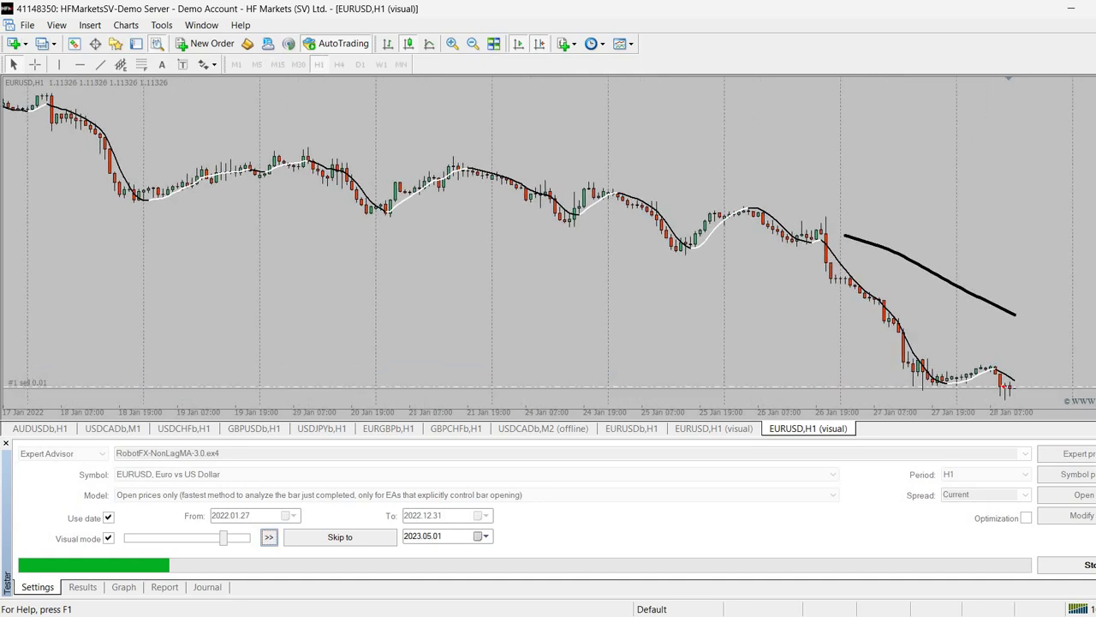
{"action": "mouse_move", "coordinate": [1005, 386]}
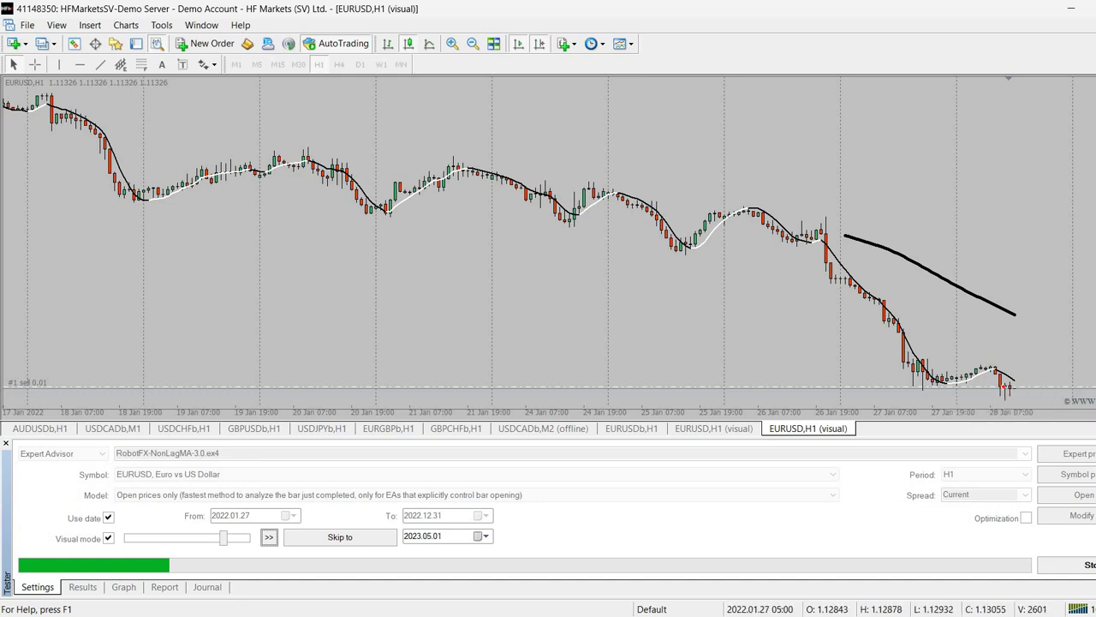
Resume the visual backtest, pausing it when the 0.03 buy opens and again once both trades have closed.
{"action": "left_click", "coordinate": [269, 536]}
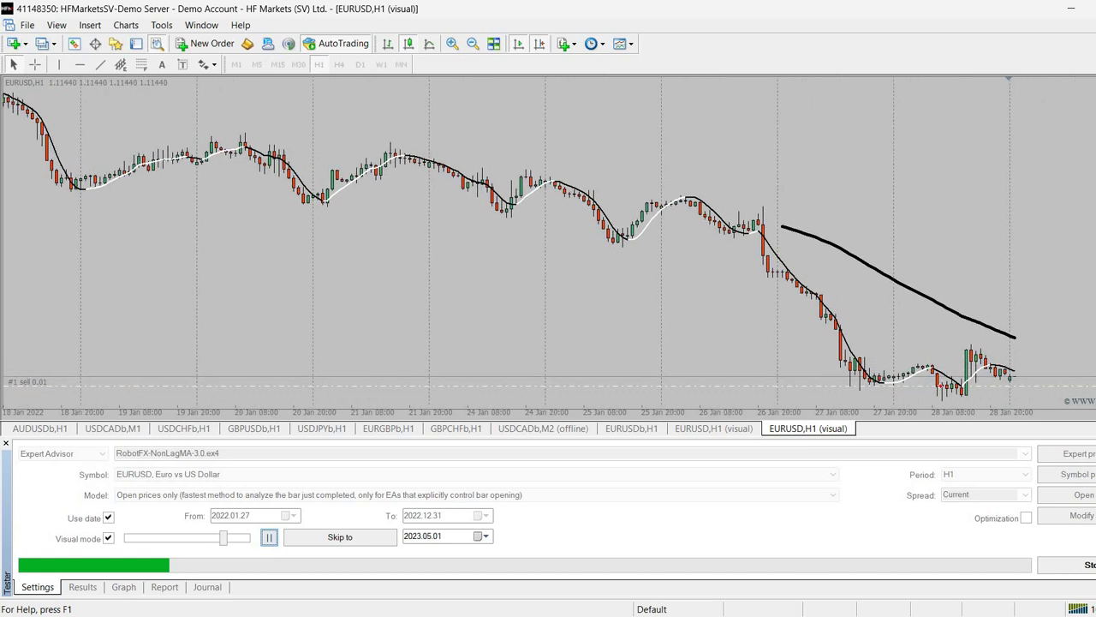
{"action": "left_click", "coordinate": [268, 536]}
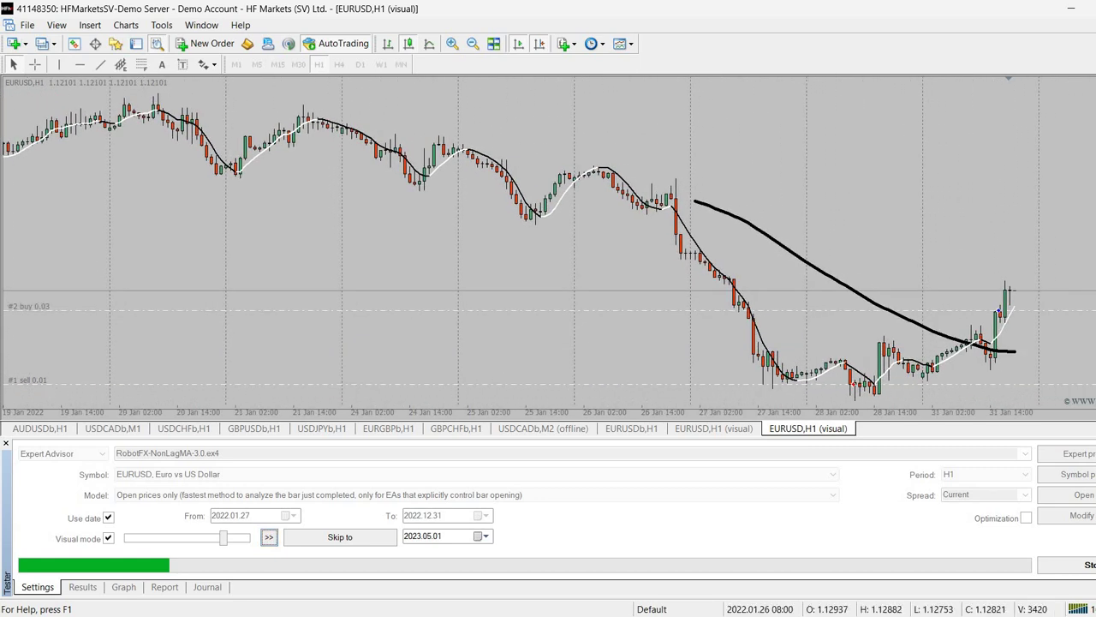
{"action": "middle_click", "coordinate": [768, 369]}
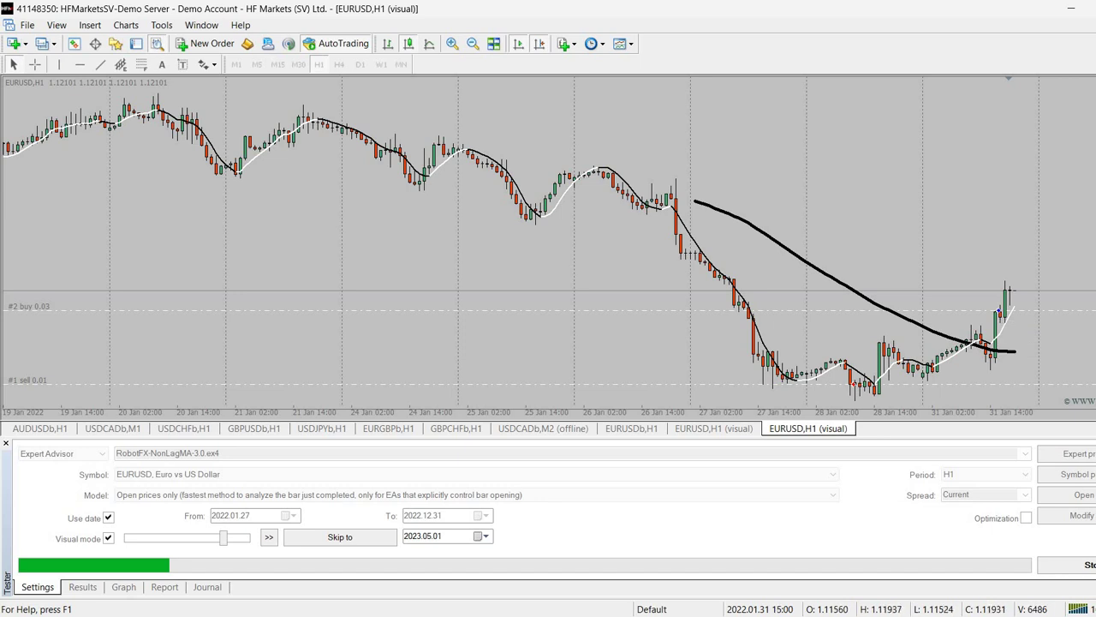
{"action": "left_click", "coordinate": [268, 537]}
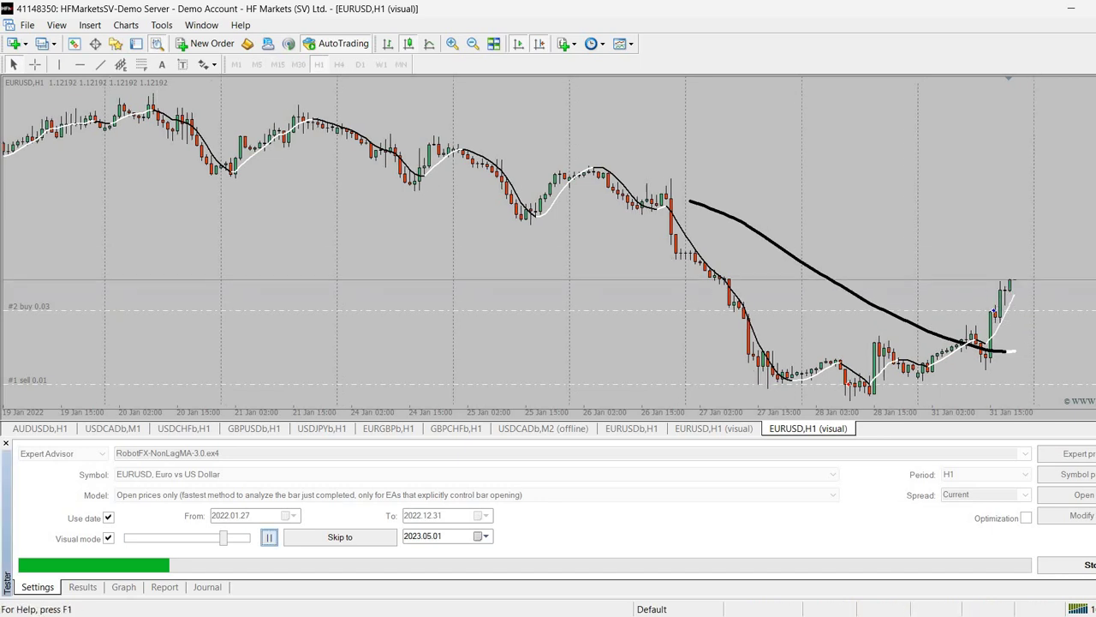
{"action": "left_click", "coordinate": [269, 536]}
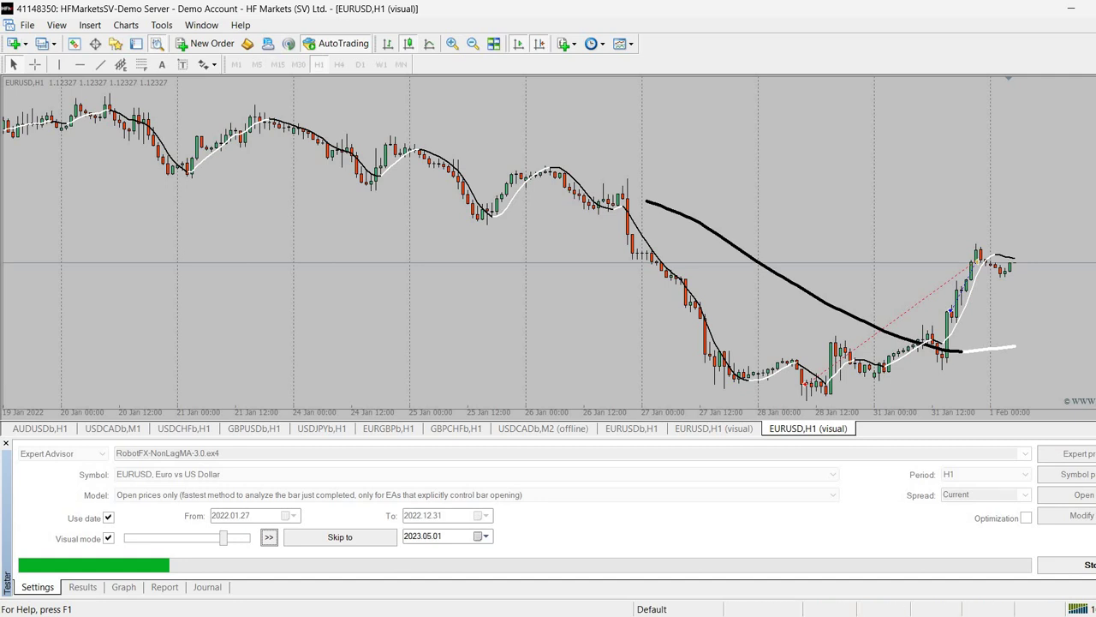
Review the backtest's balance graph and list of executed orders, and return to the tester settings.
{"action": "left_click", "coordinate": [123, 587]}
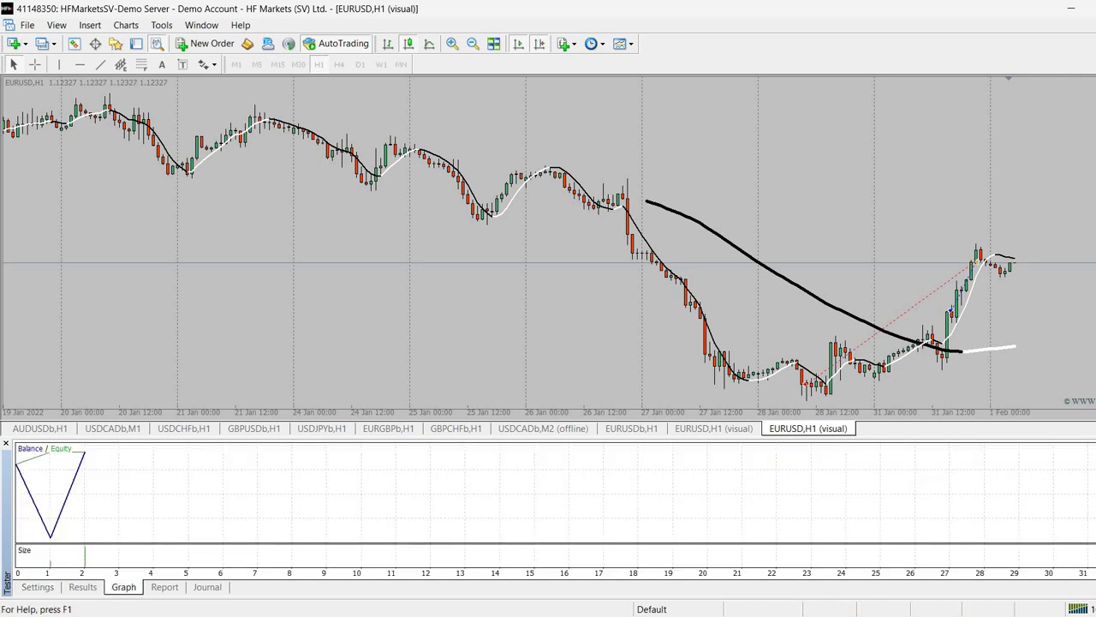
{"action": "left_click", "coordinate": [82, 586]}
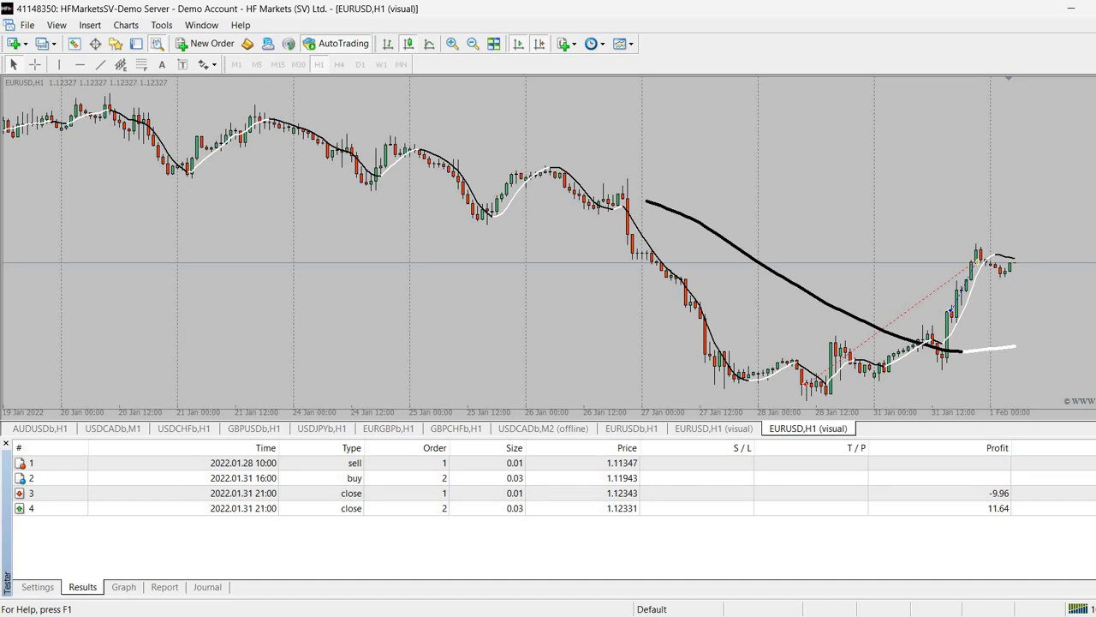
{"action": "left_click", "coordinate": [37, 587]}
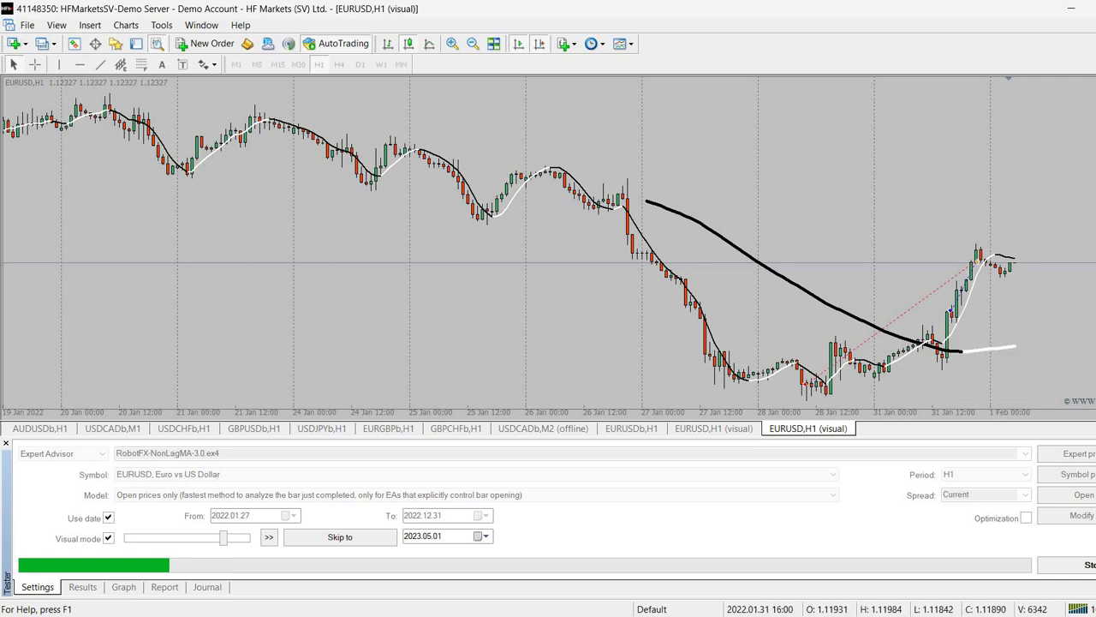
Measure with the crosshair from the first sell entry up to the tall bullish candle that follows it.
{"action": "mouse_move", "coordinate": [951, 309]}
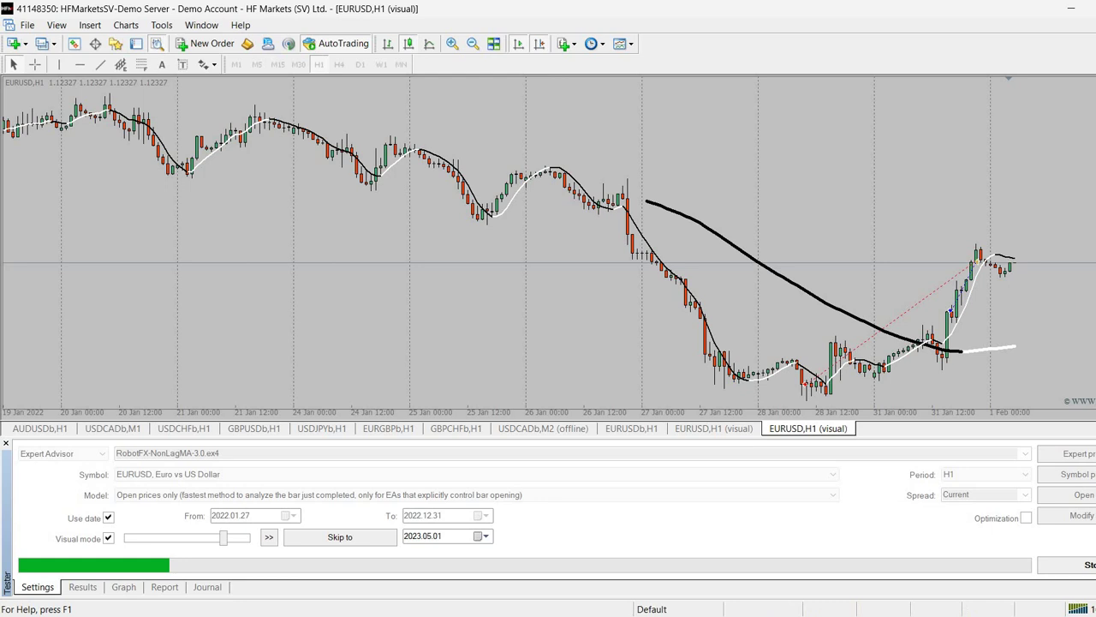
{"action": "middle_click", "coordinate": [856, 365]}
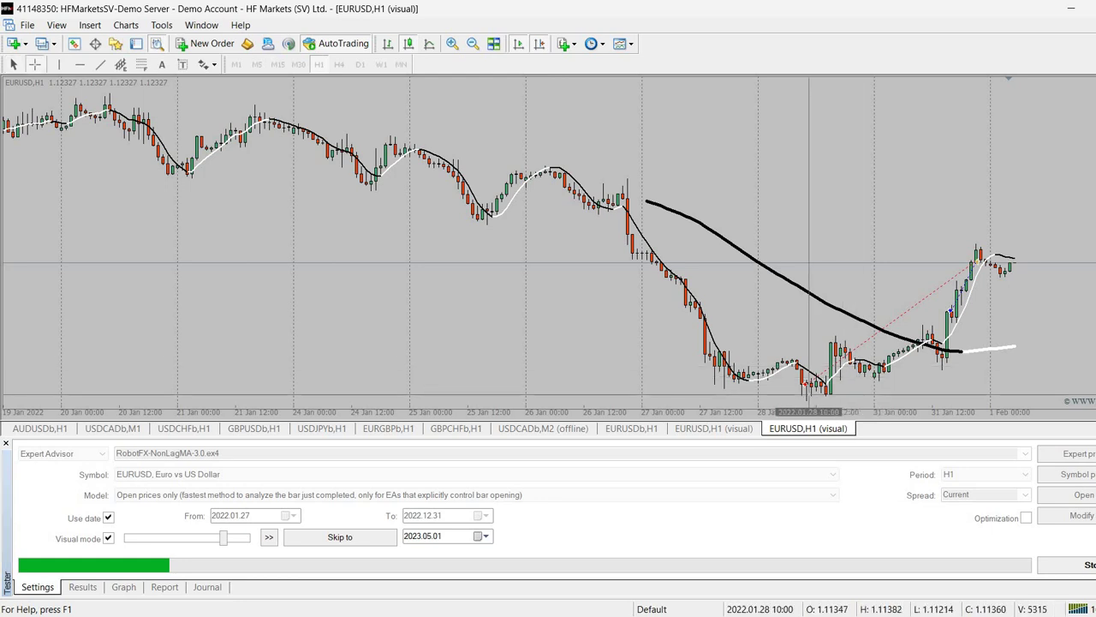
{"action": "left_click_drag", "start_coordinate": [808, 383], "coordinate": [838, 341]}
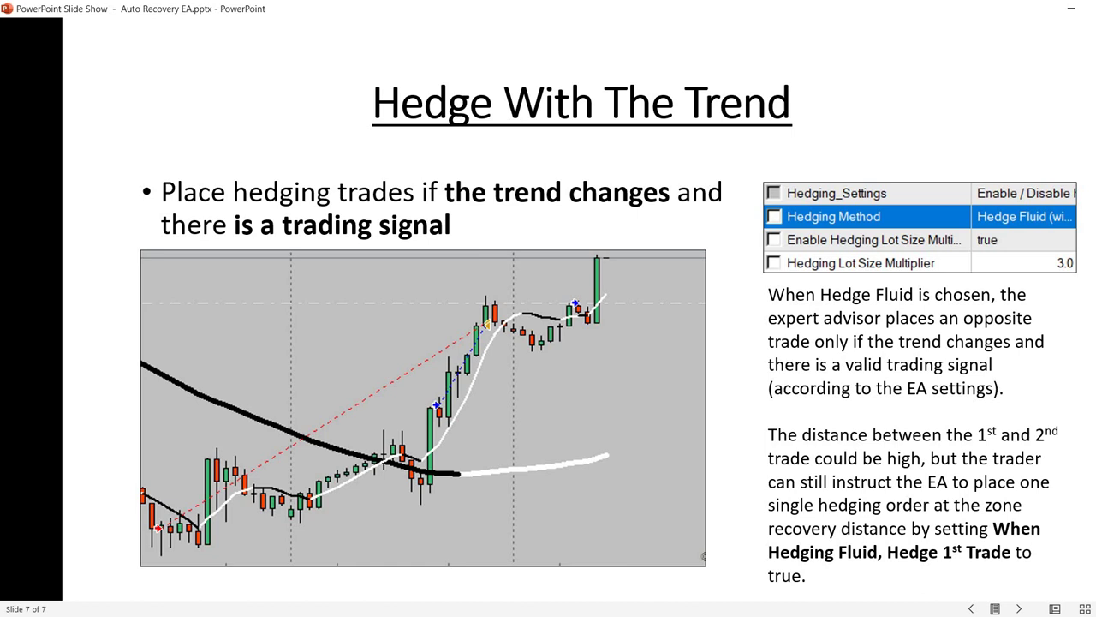
Switch from the slideshow to Chrome and browse the expert advisors on the RobotFX home page up to Auto Recovery EA.
{"action": "mouse_move", "coordinate": [531, 615]}
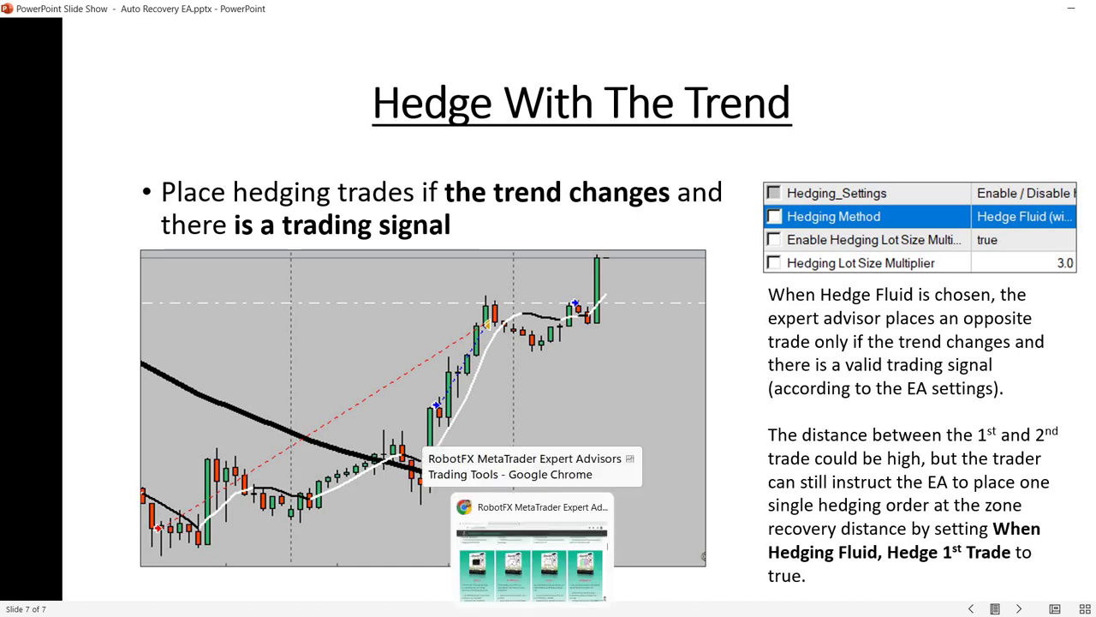
{"action": "left_click", "coordinate": [532, 549]}
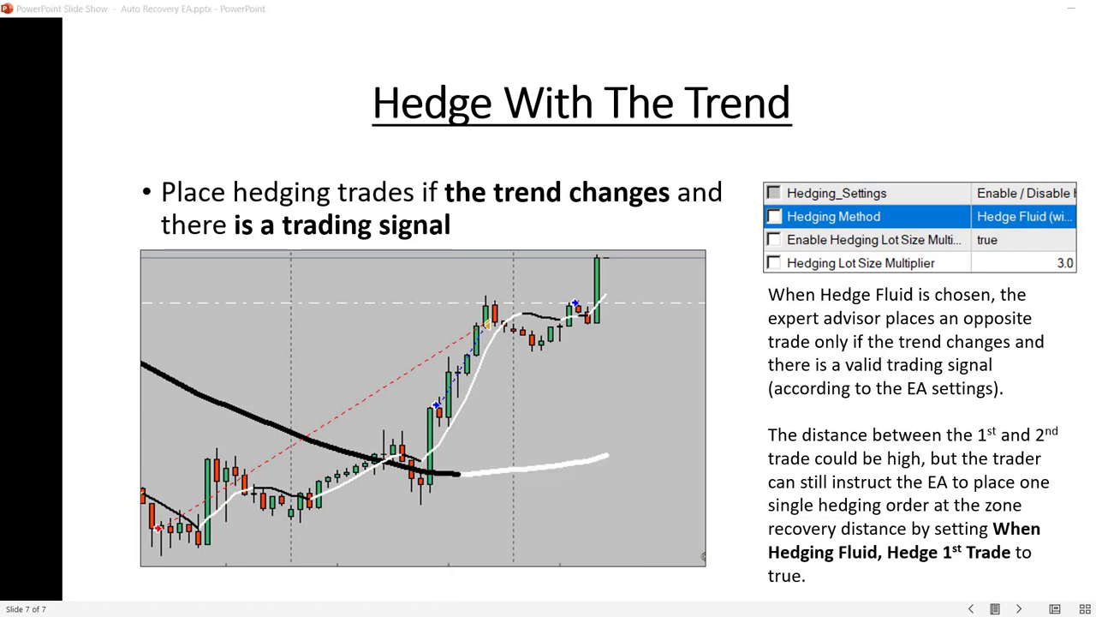
{"action": "scroll", "coordinate": [548, 360], "scroll_direction": "up", "scroll_amount": 4}
{"action": "scroll", "coordinate": [548, 342], "scroll_direction": "up", "scroll_amount": 3}
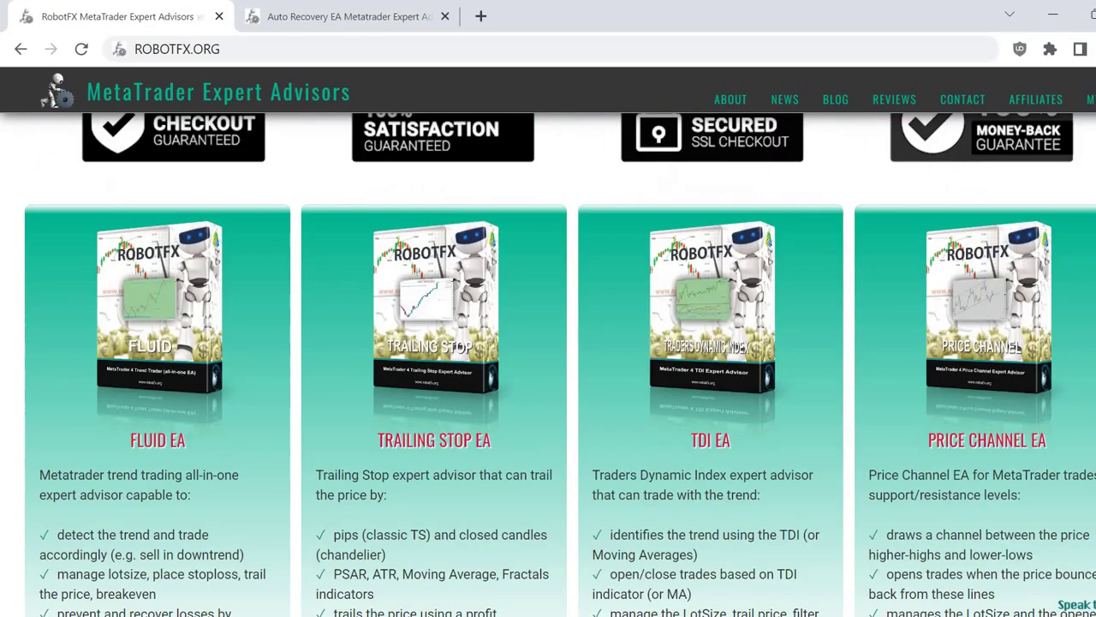
{"action": "scroll", "coordinate": [548, 343], "scroll_direction": "up", "scroll_amount": 4}
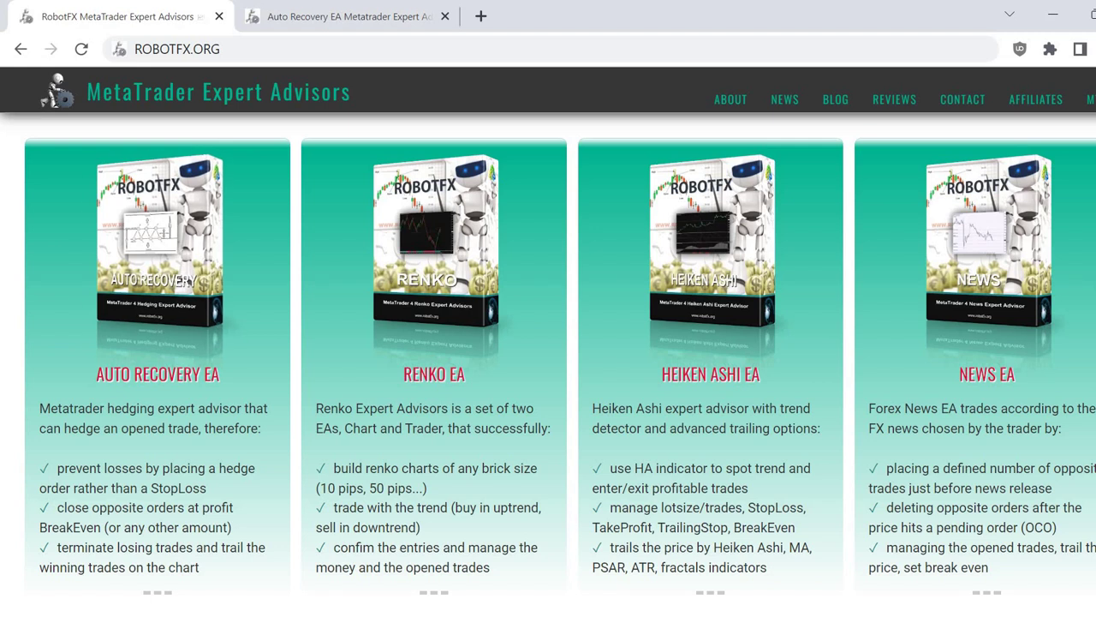
Switch to the Auto Recovery EA page and find its purchase and free version download sections.
{"action": "key", "text": "ctrl+Tab"}
{"action": "scroll", "coordinate": [548, 360], "scroll_direction": "up", "scroll_amount": 7}
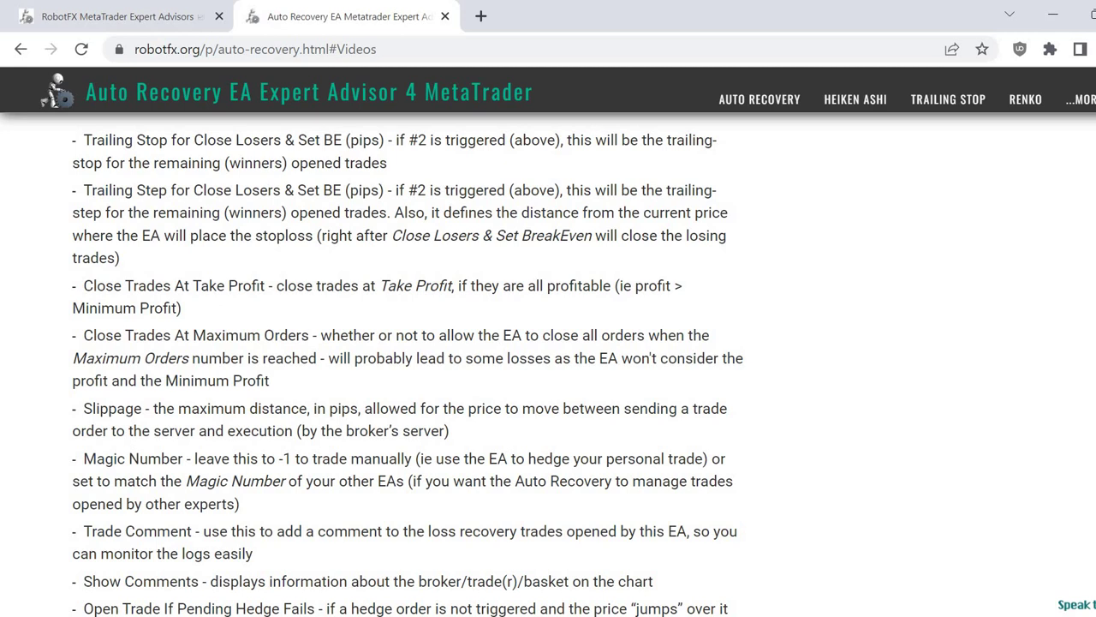
{"action": "scroll", "coordinate": [399, 364], "scroll_direction": "down", "scroll_amount": 15}
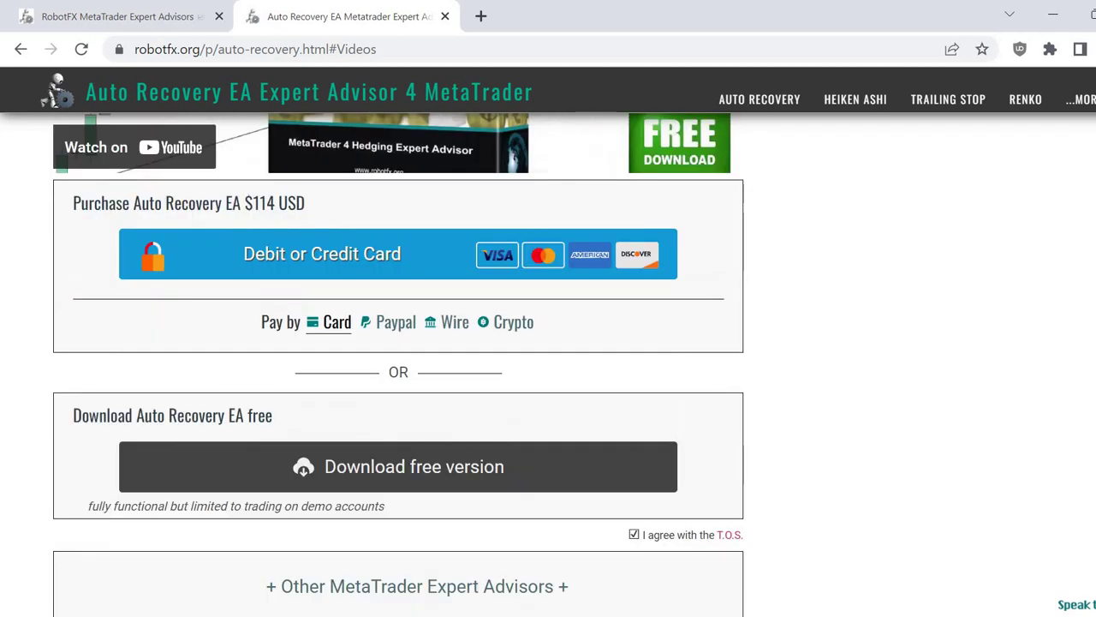
{"action": "scroll", "coordinate": [399, 353], "scroll_direction": "down", "scroll_amount": 1}
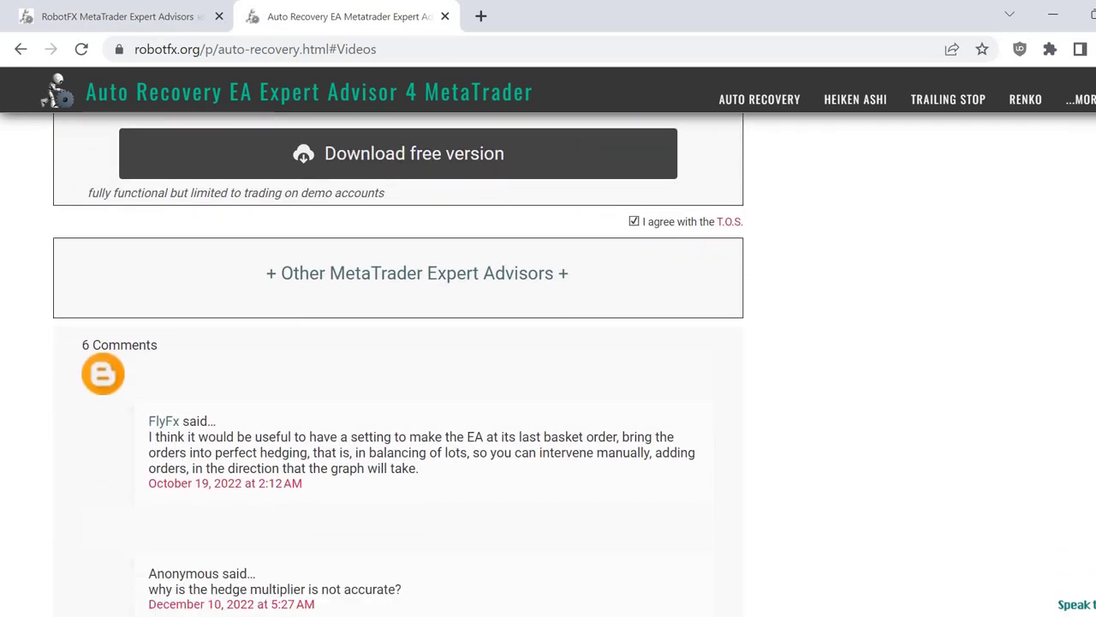
{"action": "scroll", "coordinate": [399, 364], "scroll_direction": "up", "scroll_amount": 3}
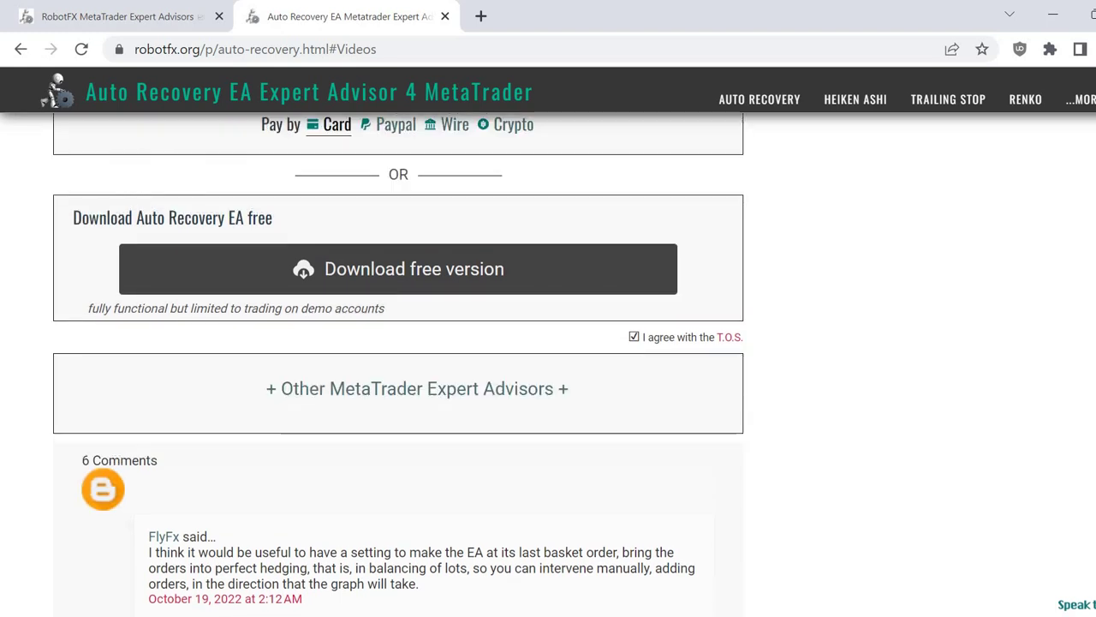
{"action": "scroll", "coordinate": [399, 364], "scroll_direction": "up", "scroll_amount": 1}
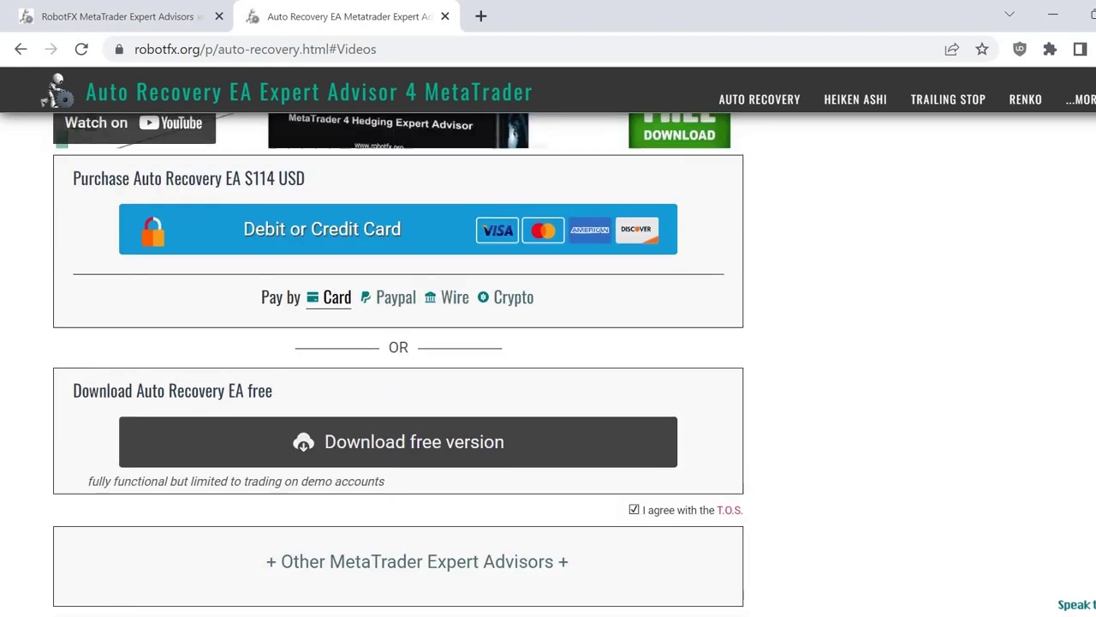